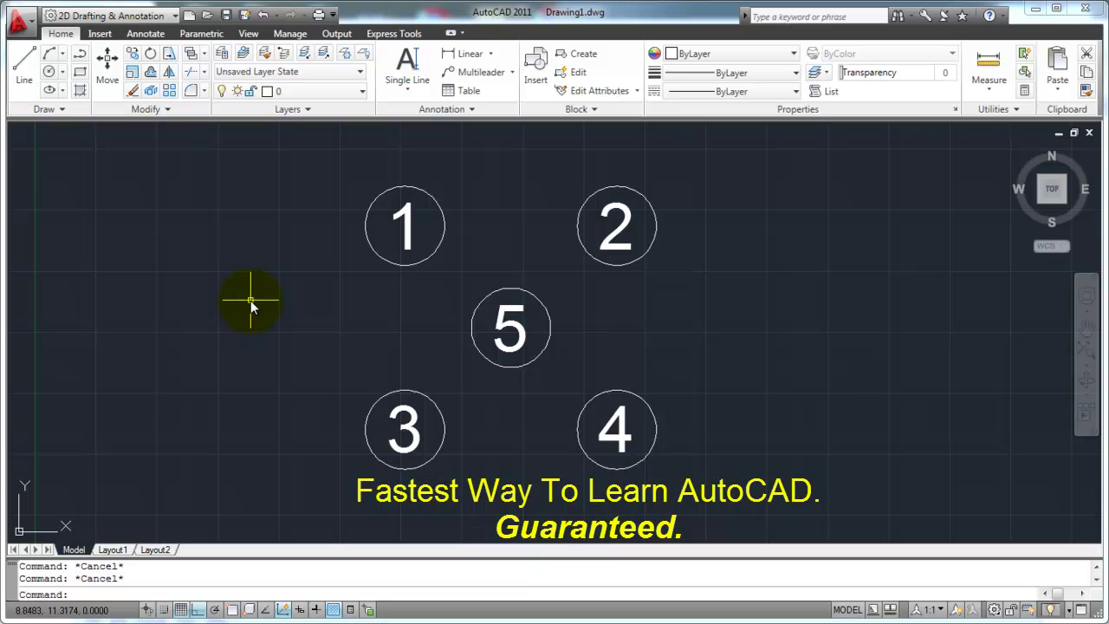
pyautogui.write('erase')
pyautogui.press('Return')
pyautogui.press('Escape')
pyautogui.write('e')
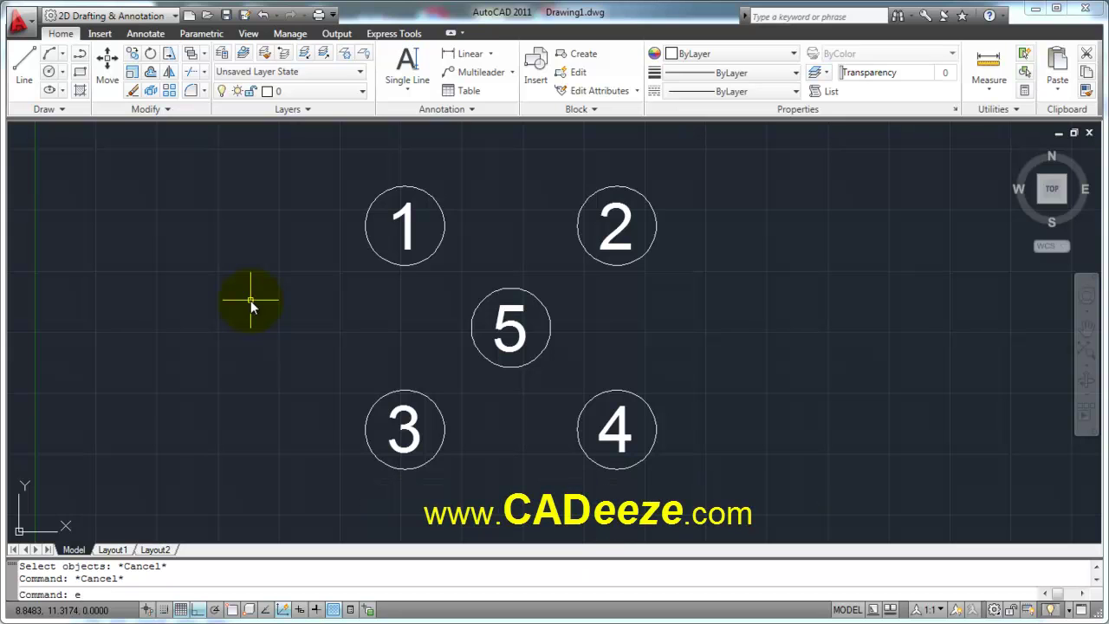
pyautogui.press('Return')
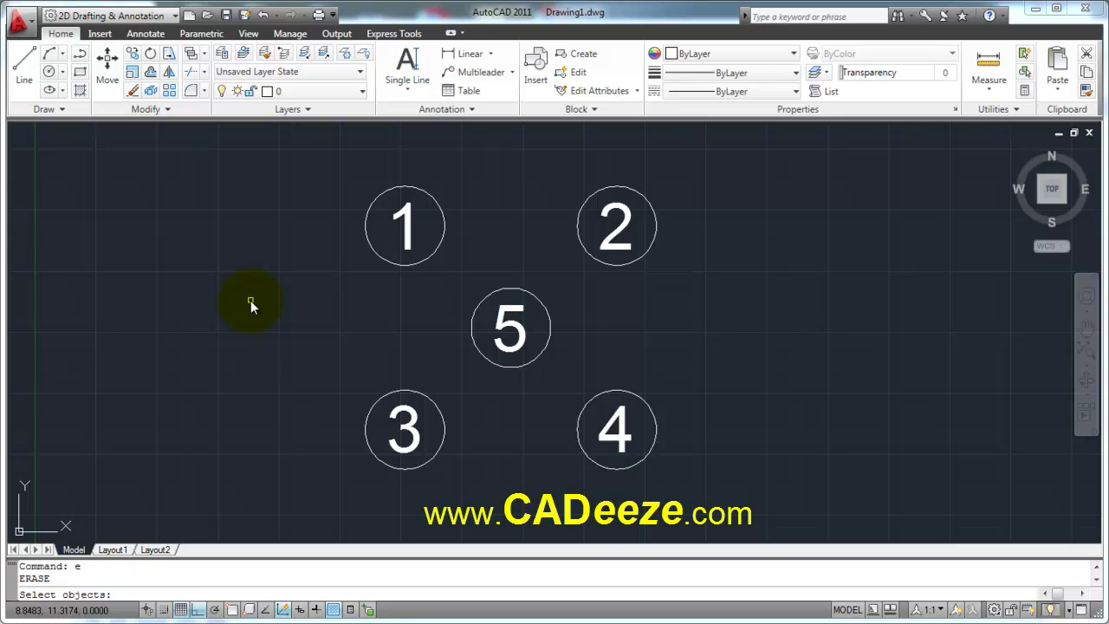
pyautogui.press('Escape')
pyautogui.press('Escape')
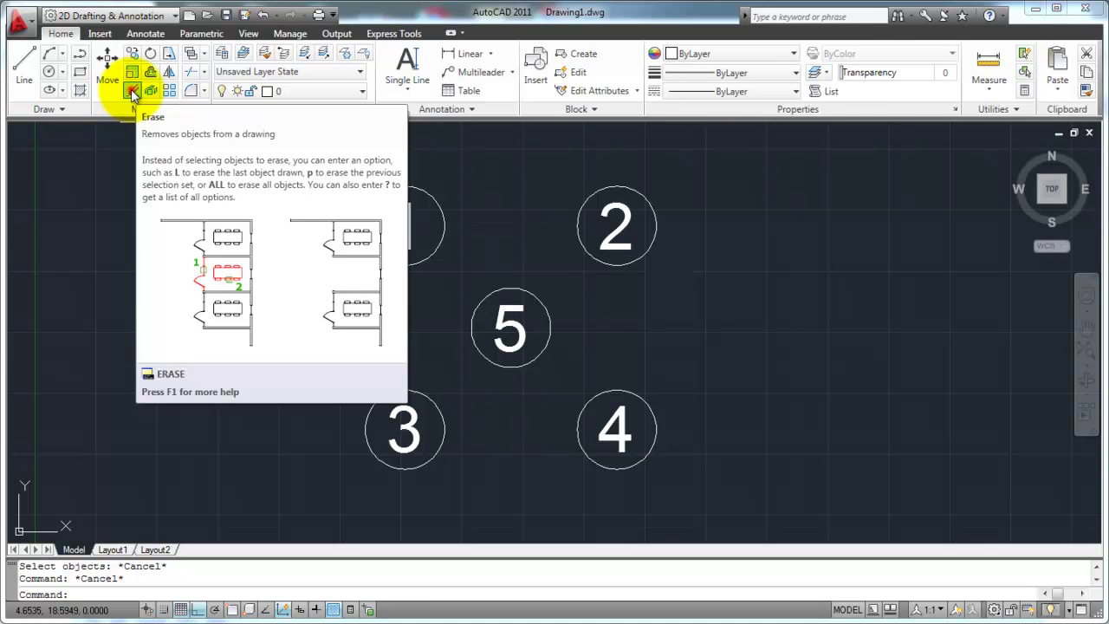
# - Erase only the circle around the number 1, and undo the erasure
pyautogui.click(130, 89)
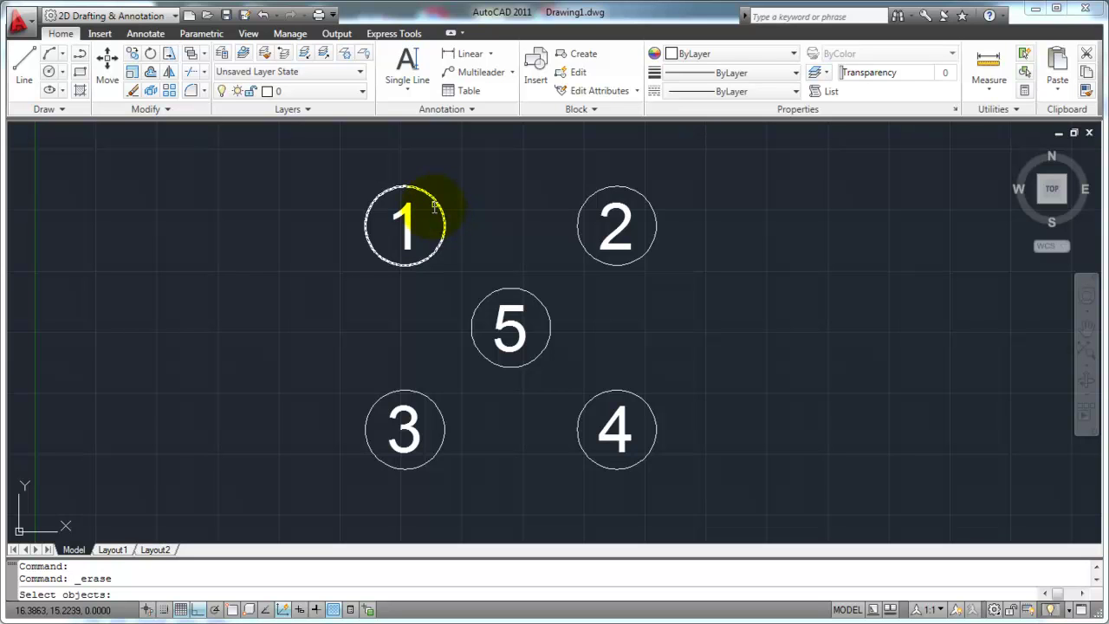
pyautogui.click(436, 203)
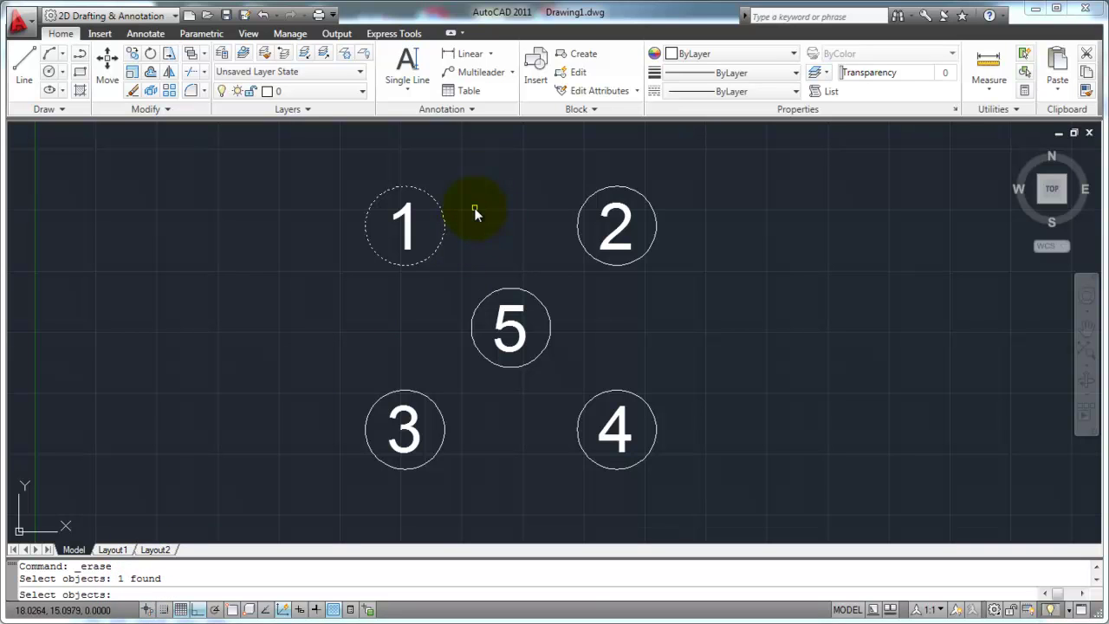
pyautogui.press('Return')
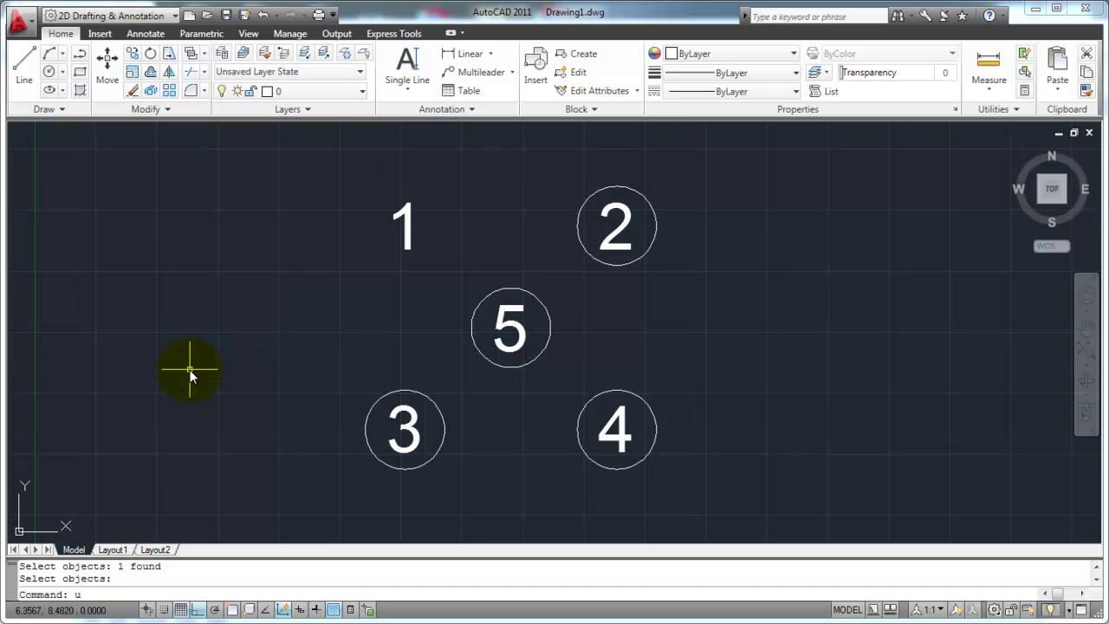
pyautogui.press('Return')
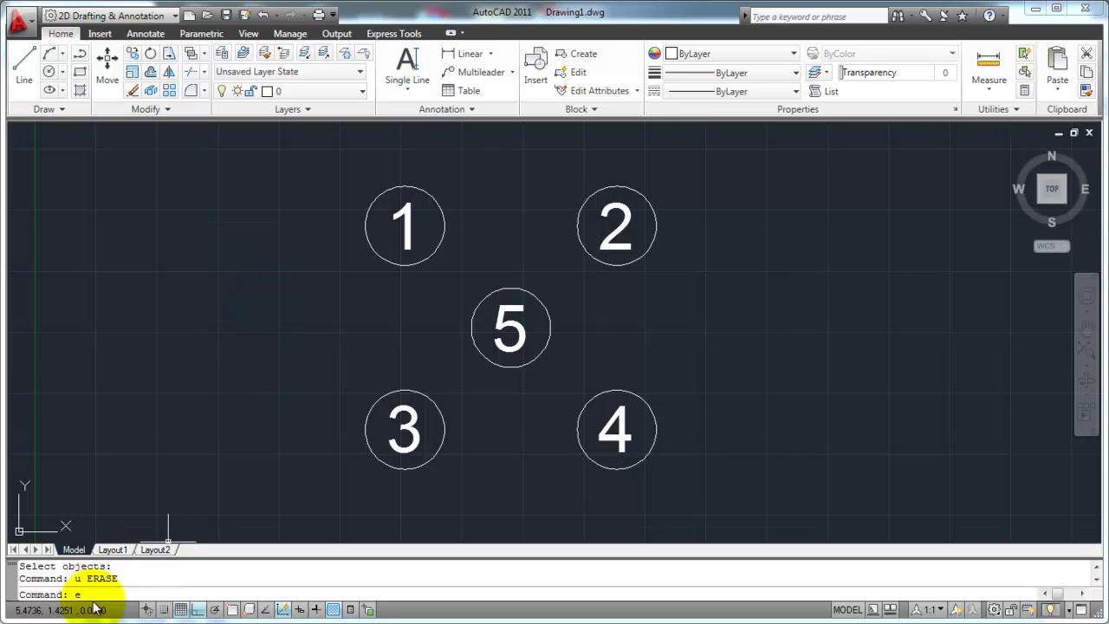
# - Erase the circles around 1, 2 and 5 together with their numbers, picking each object individually
pyautogui.press('Return')
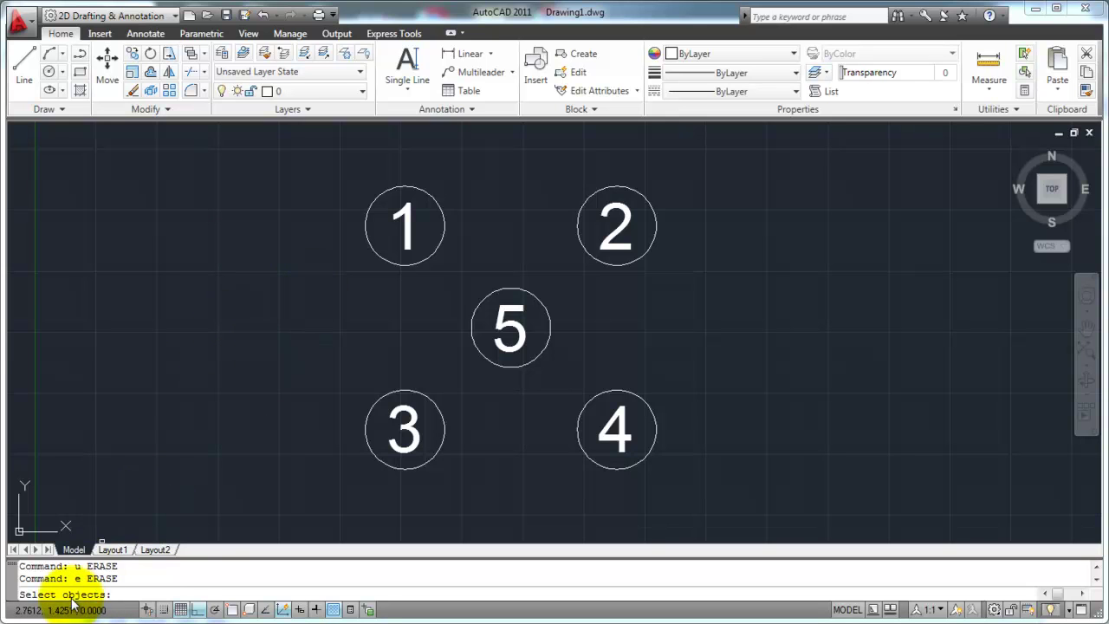
pyautogui.click(426, 199)
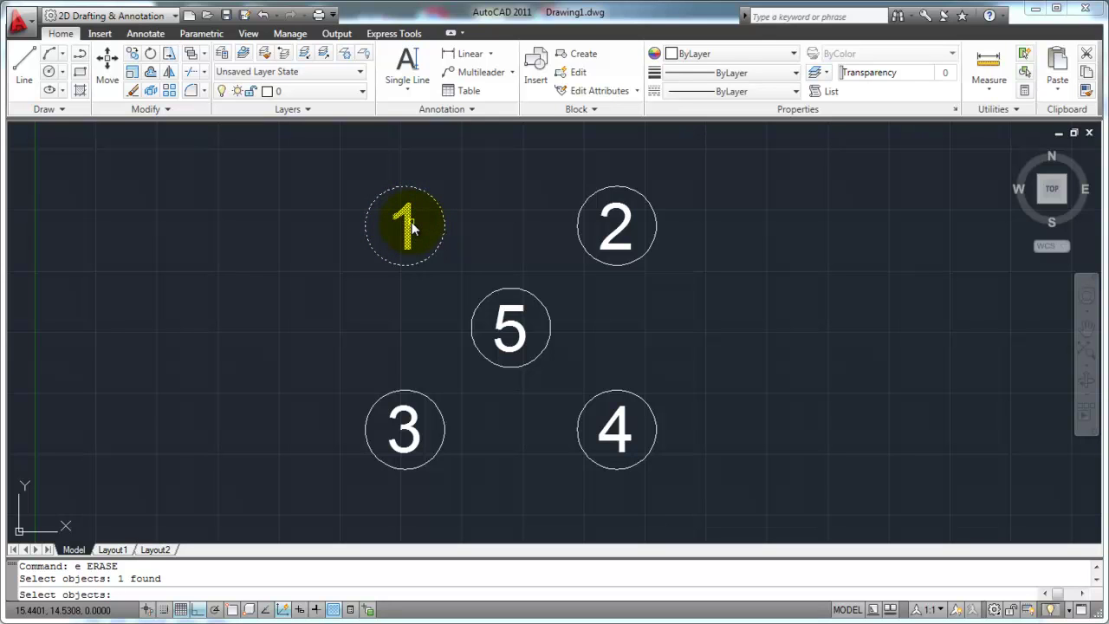
pyautogui.click(413, 228)
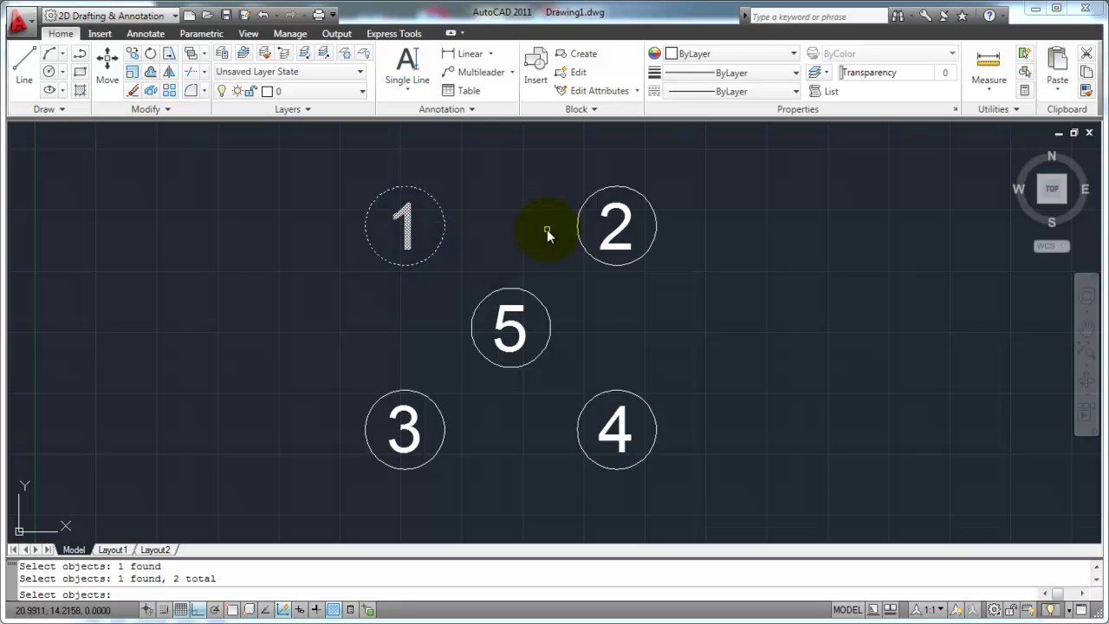
pyautogui.click(578, 226)
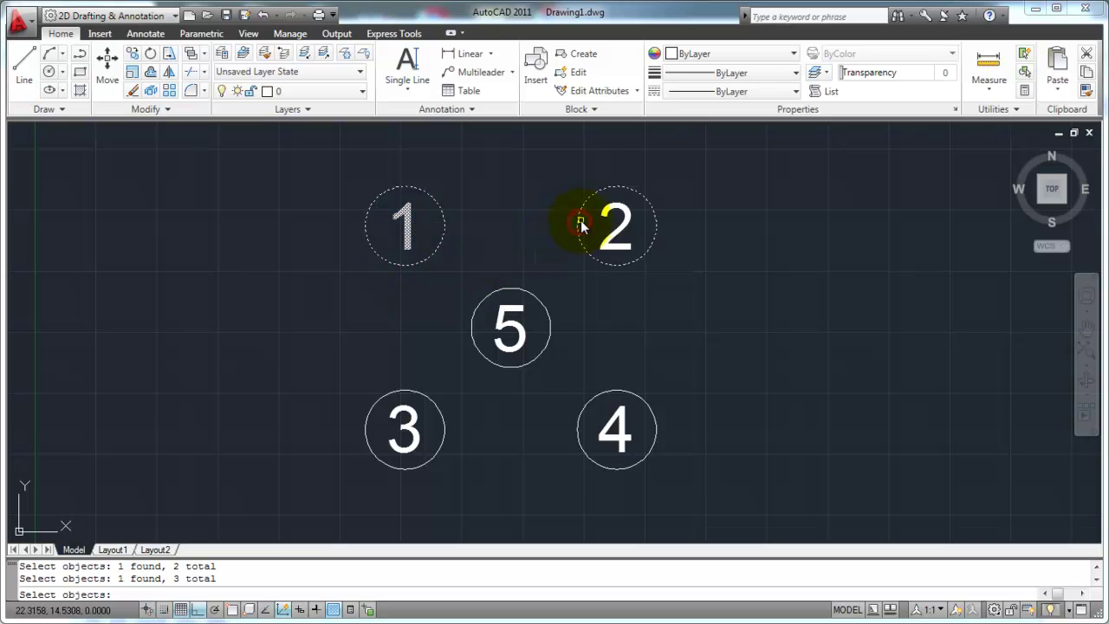
pyautogui.click(610, 213)
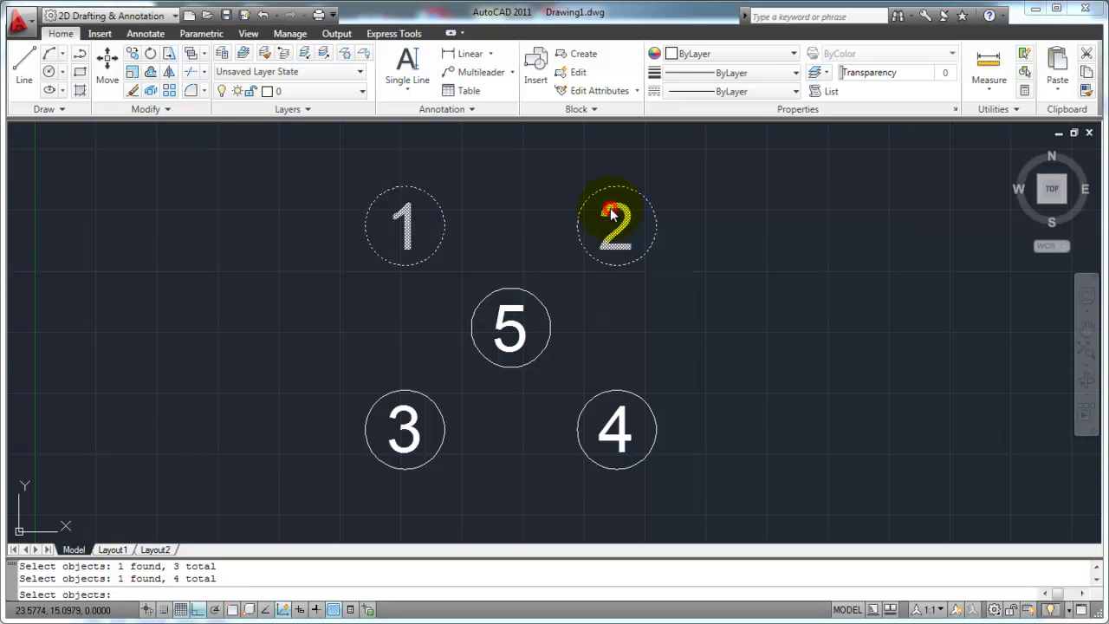
pyautogui.click(517, 291)
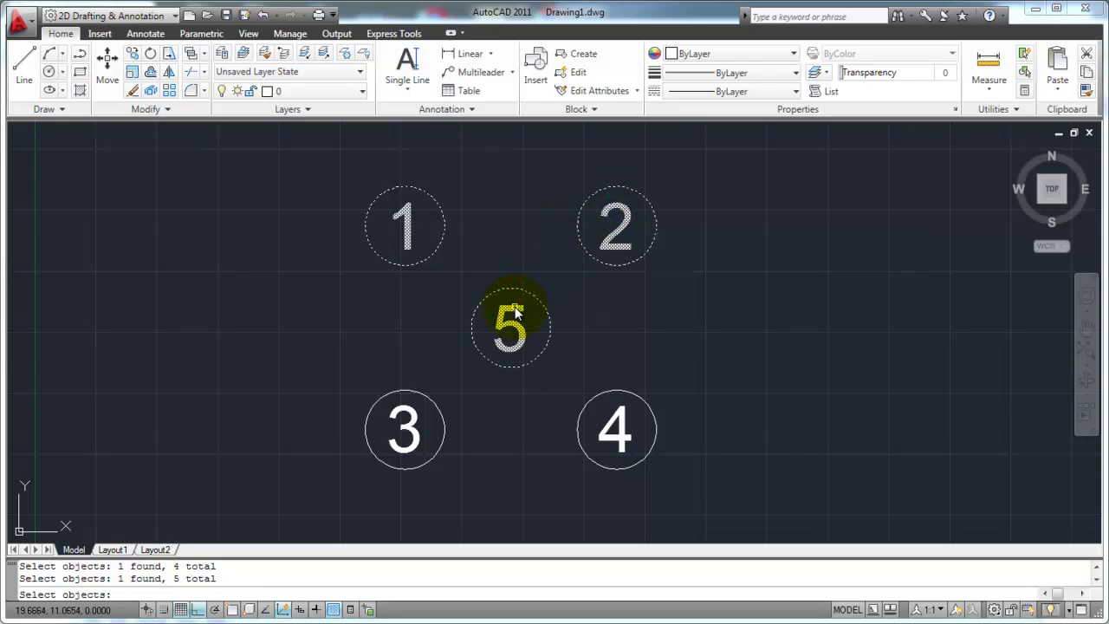
pyautogui.click(513, 314)
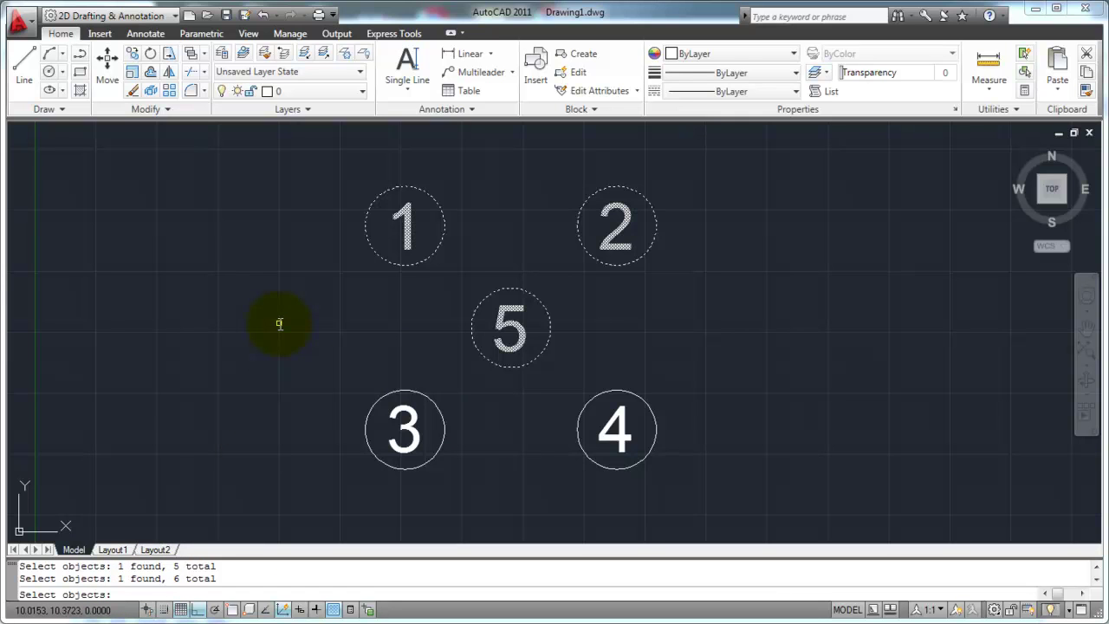
pyautogui.press('Return')
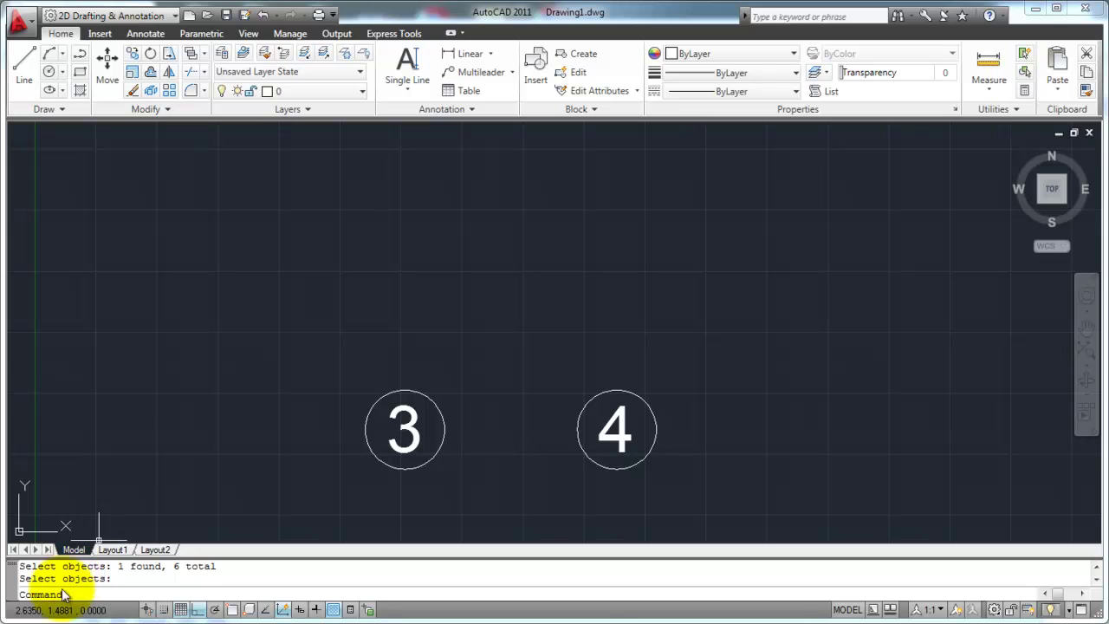
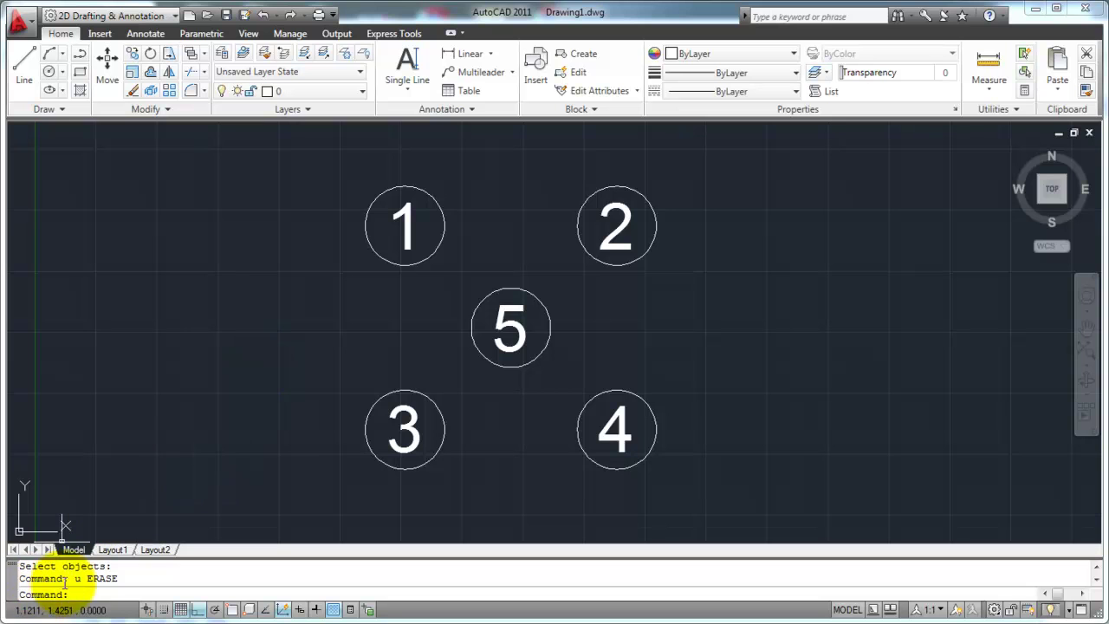
# - Pick the circles and numbers 1 and 2 for erasing, undo the last pick within the selection, and cancel the Erase command
pyautogui.click(382, 250)
pyautogui.click(407, 238)
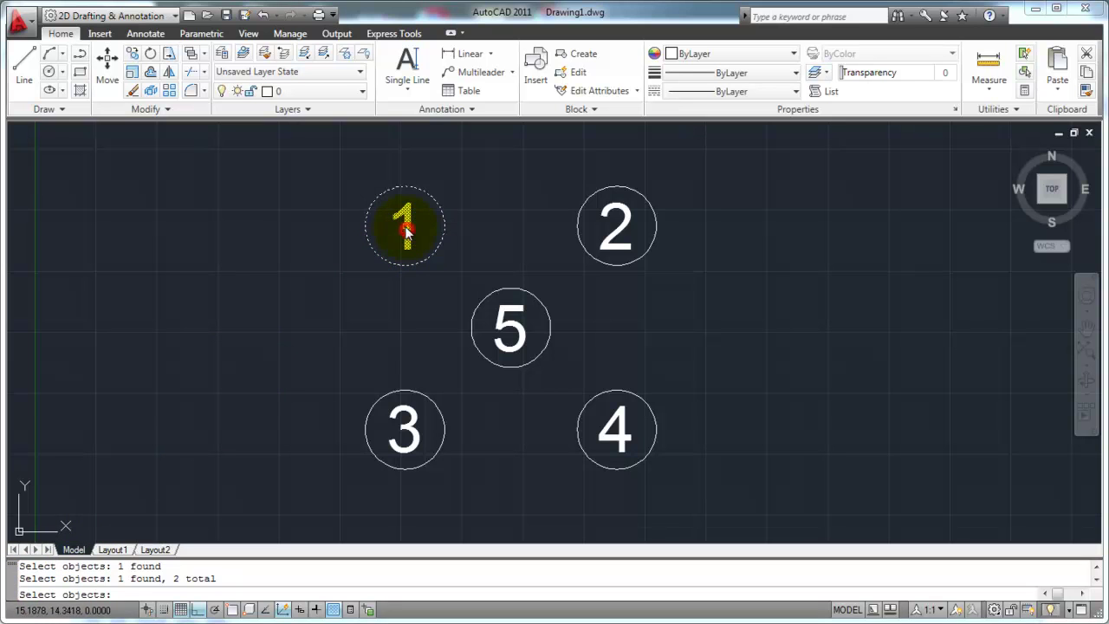
pyautogui.click(599, 194)
pyautogui.click(610, 210)
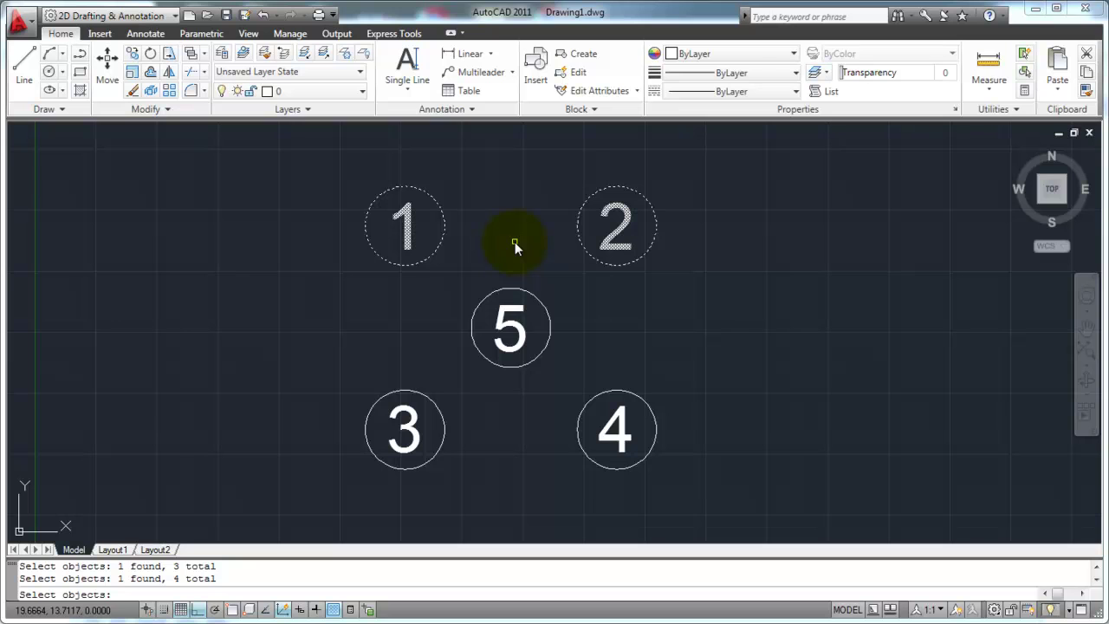
pyautogui.write('u')
pyautogui.press('Return')
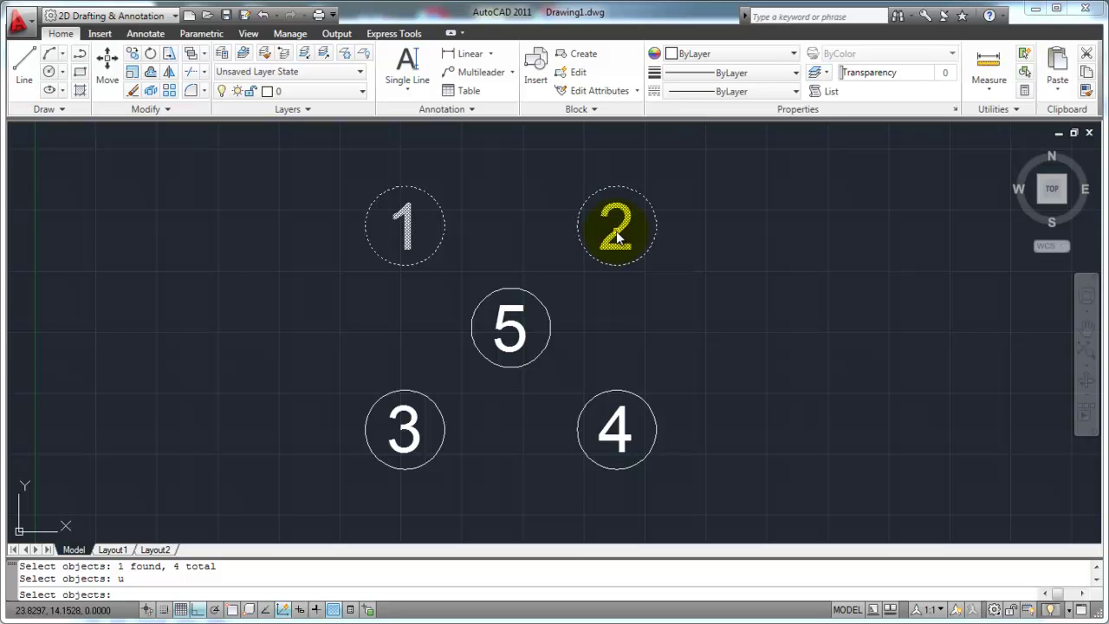
pyautogui.press('Escape')
pyautogui.press('Escape')
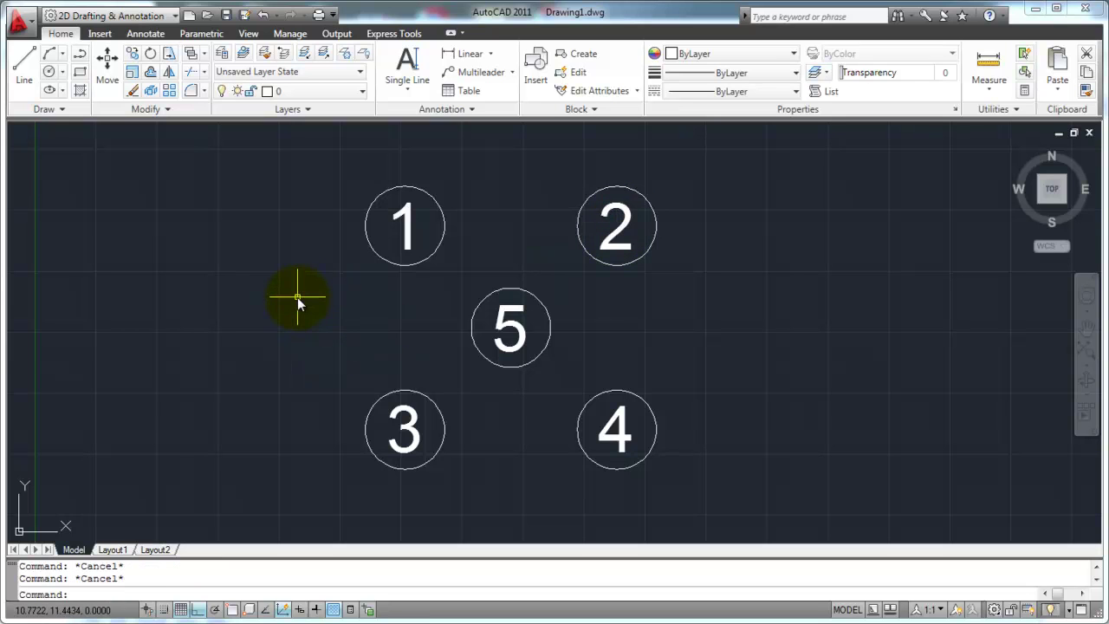
# - Start Erase again and individually pick the circles and numbers 1 and 2
pyautogui.write('e')
pyautogui.press('Return')
pyautogui.click(389, 260)
pyautogui.click(403, 231)
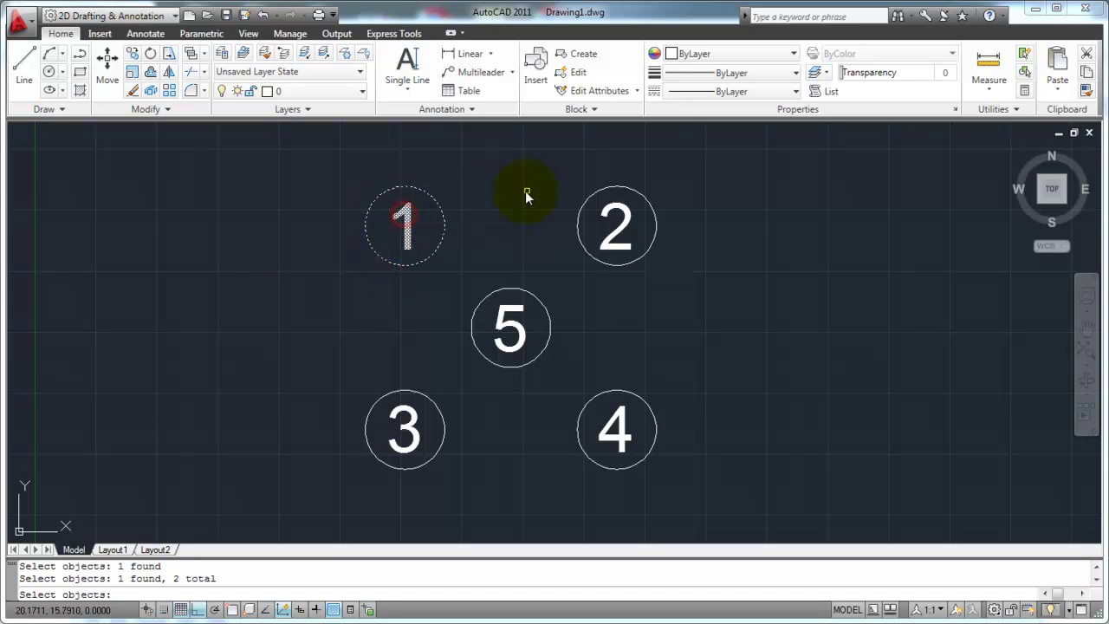
pyautogui.click(602, 188)
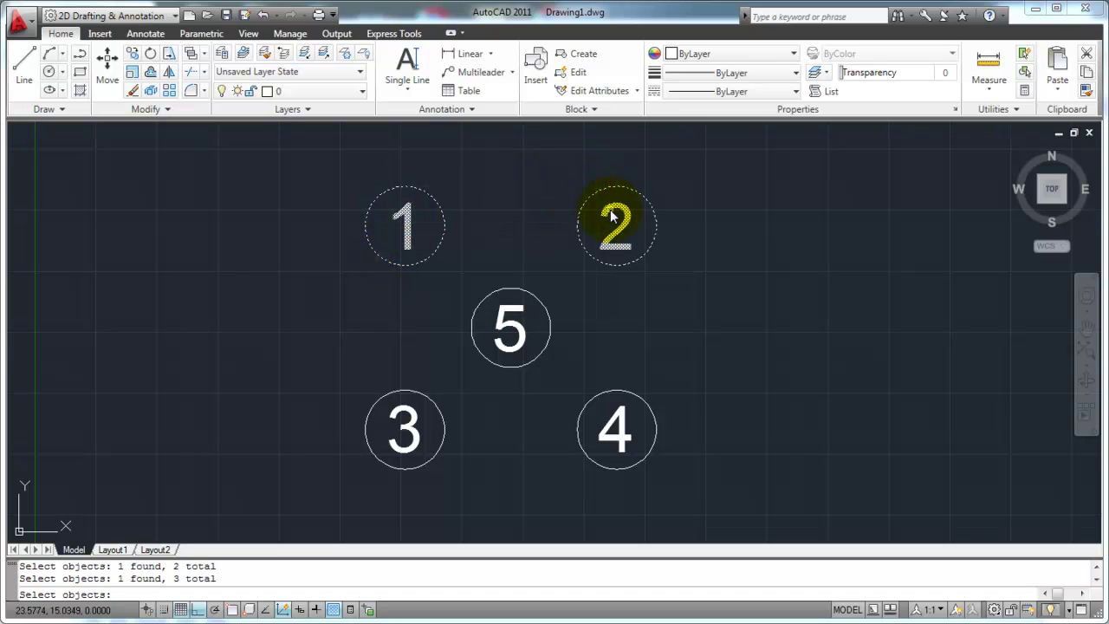
pyautogui.click(612, 217)
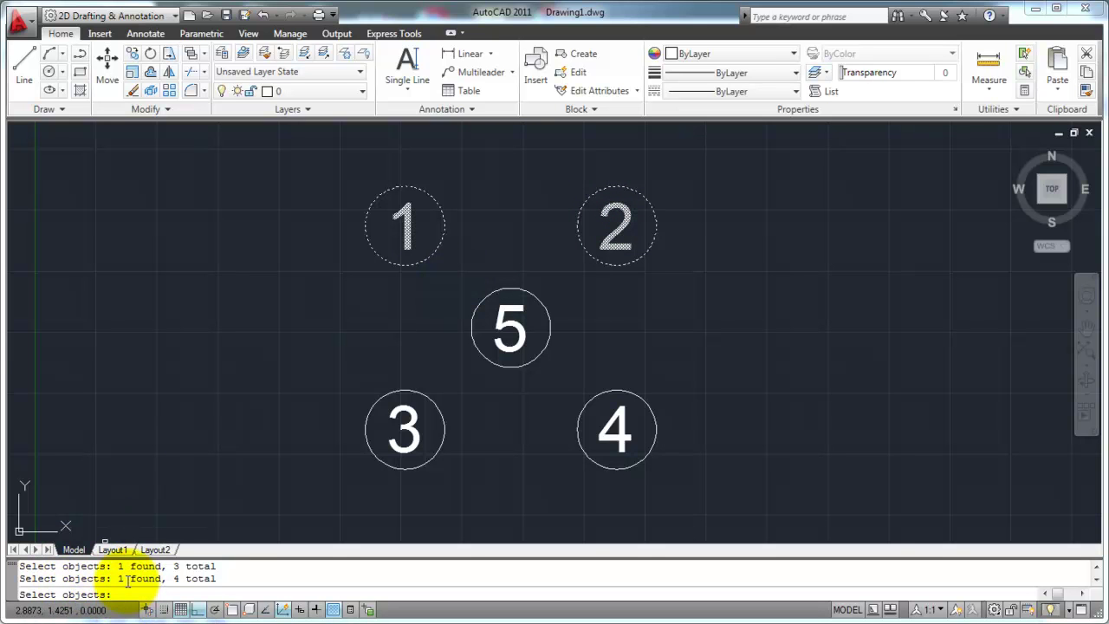
# - Undo the erase picks one at a time back to the circle around 1, and cancel the Erase command
pyautogui.write('u')
pyautogui.press('Return')
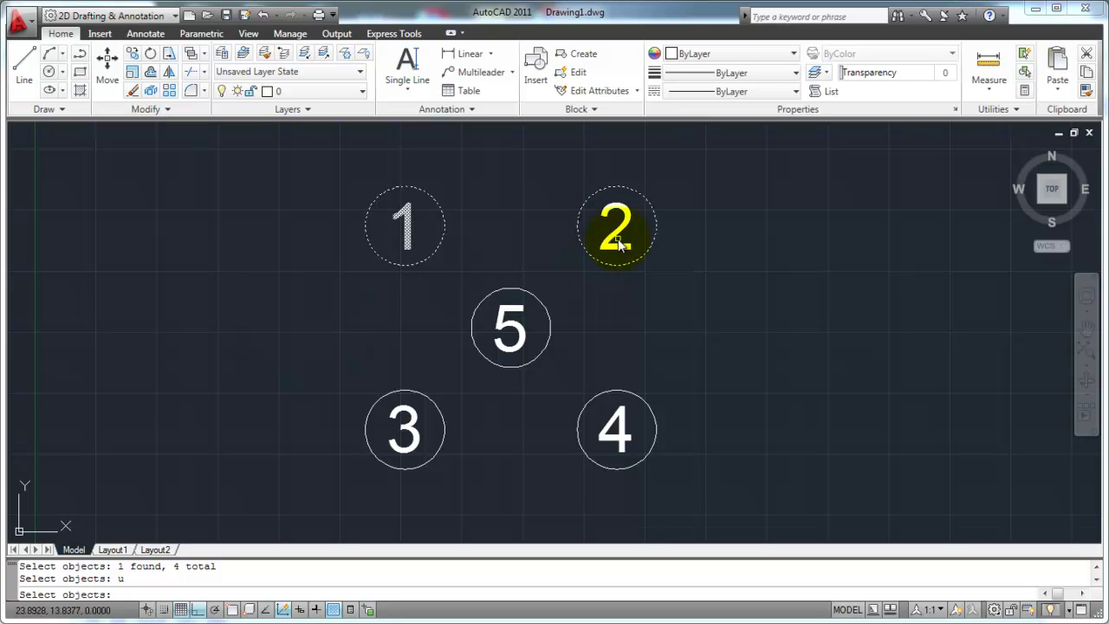
pyautogui.write('u')
pyautogui.press('Return')
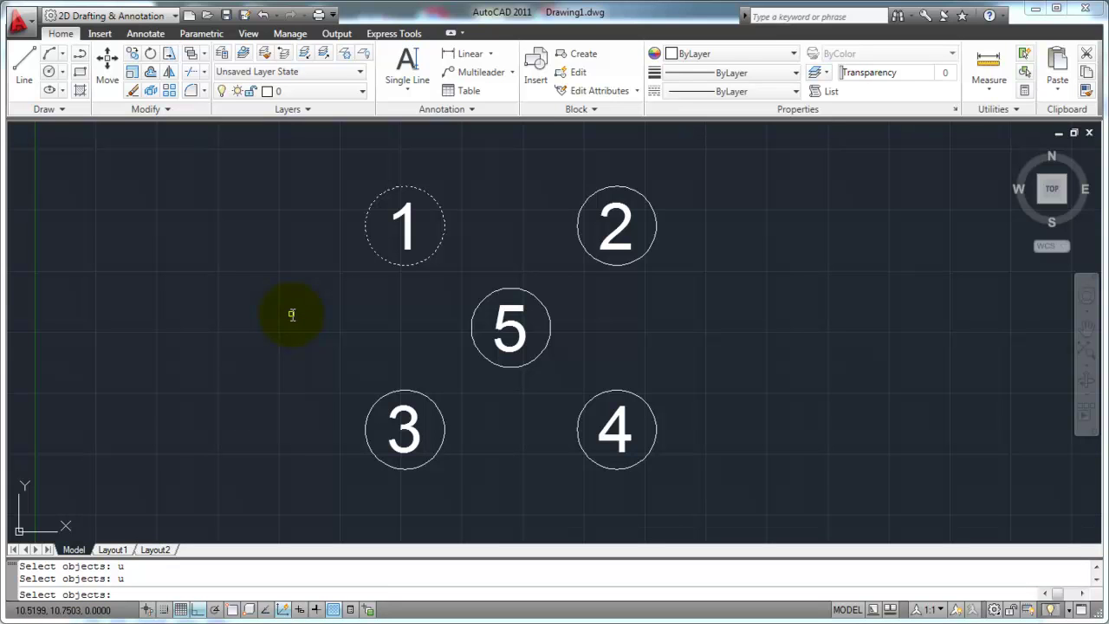
pyautogui.press('Escape')
pyautogui.press('Escape')
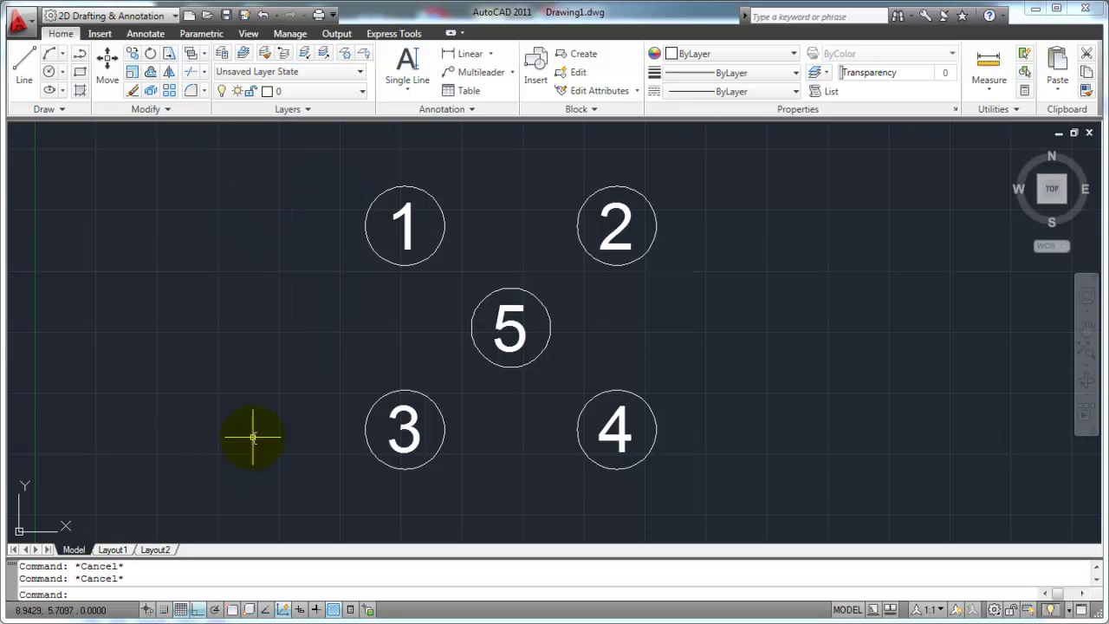
# - Start Erase and stretch a selection window from the edge of circle 1 past circle 2, and cancel it
pyautogui.write('e')
pyautogui.press('Return')
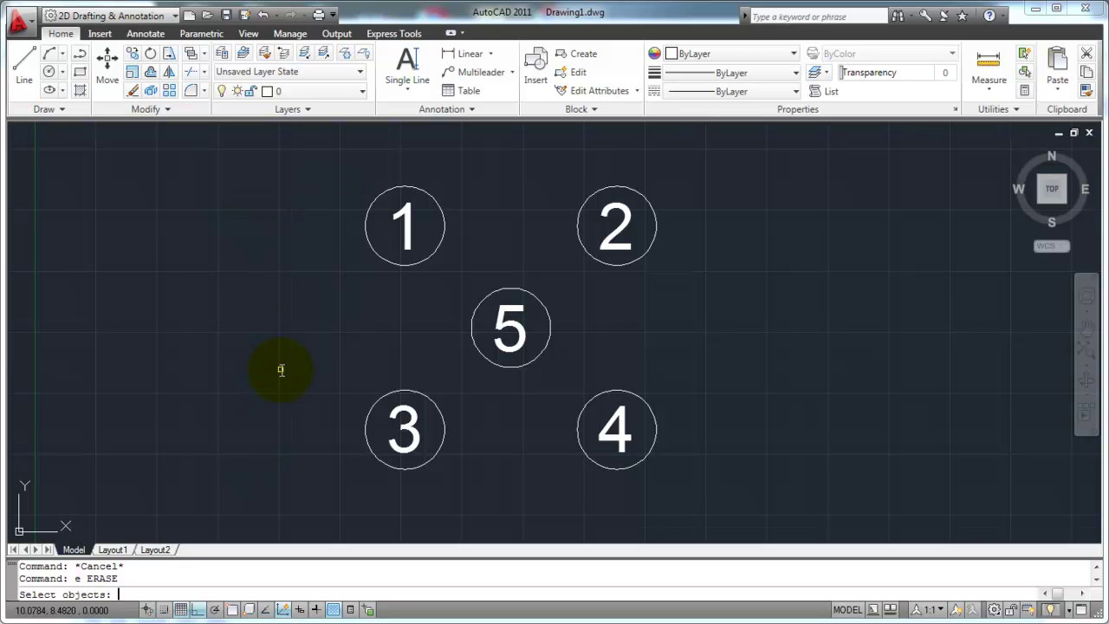
pyautogui.click(437, 180)
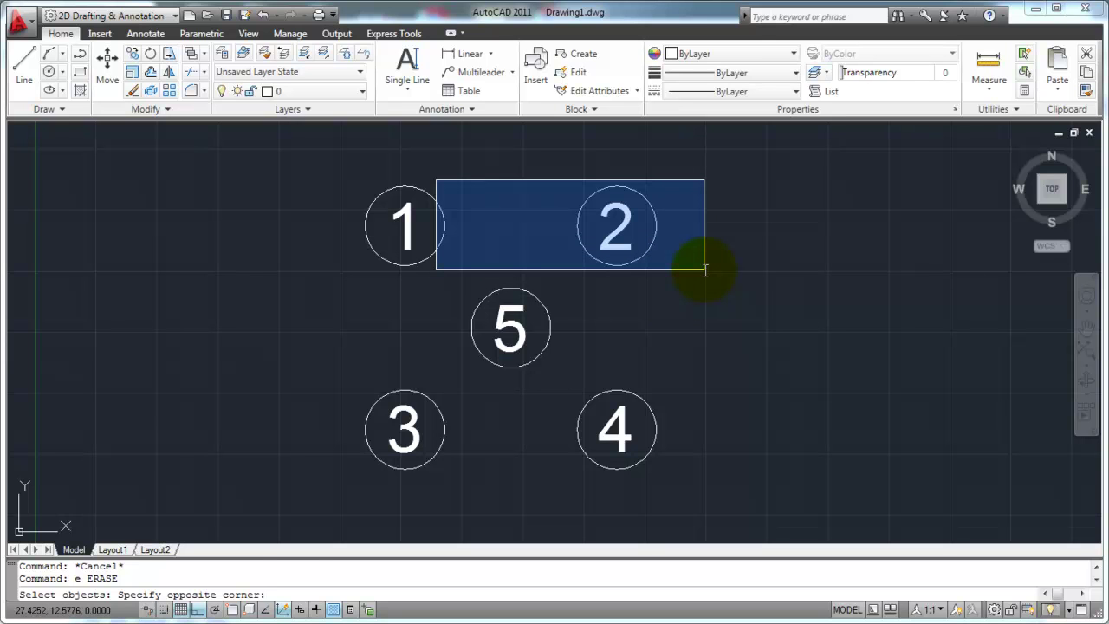
pyautogui.press('Escape')
pyautogui.press('Escape')
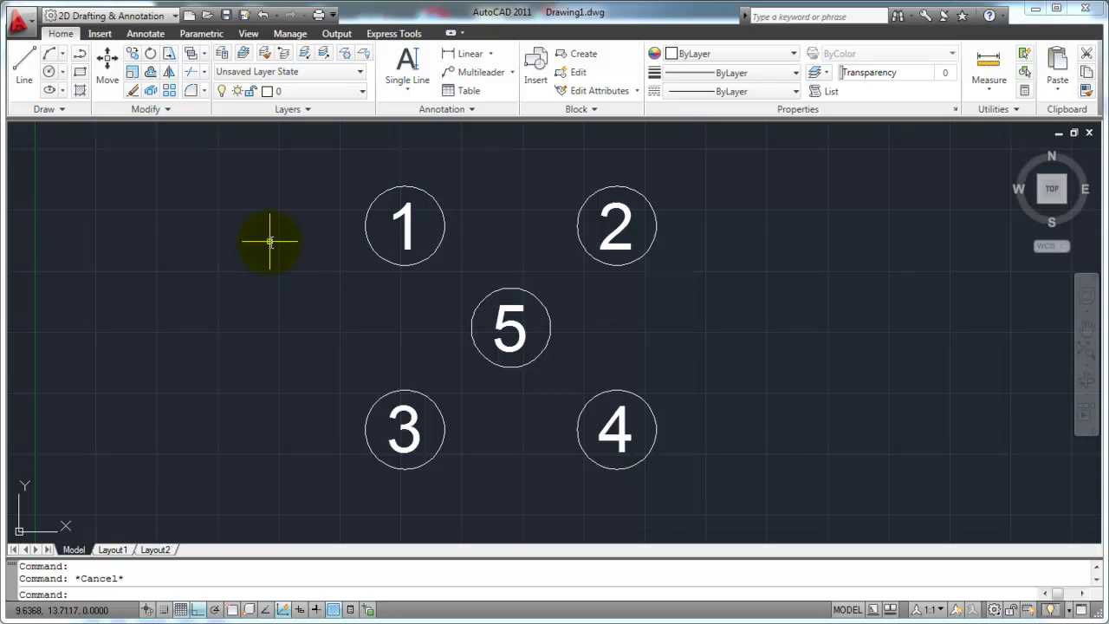
# - Start Erase and pick the circle and number 1 individually, and cancel the command
pyautogui.write('e')
pyautogui.press('Return')
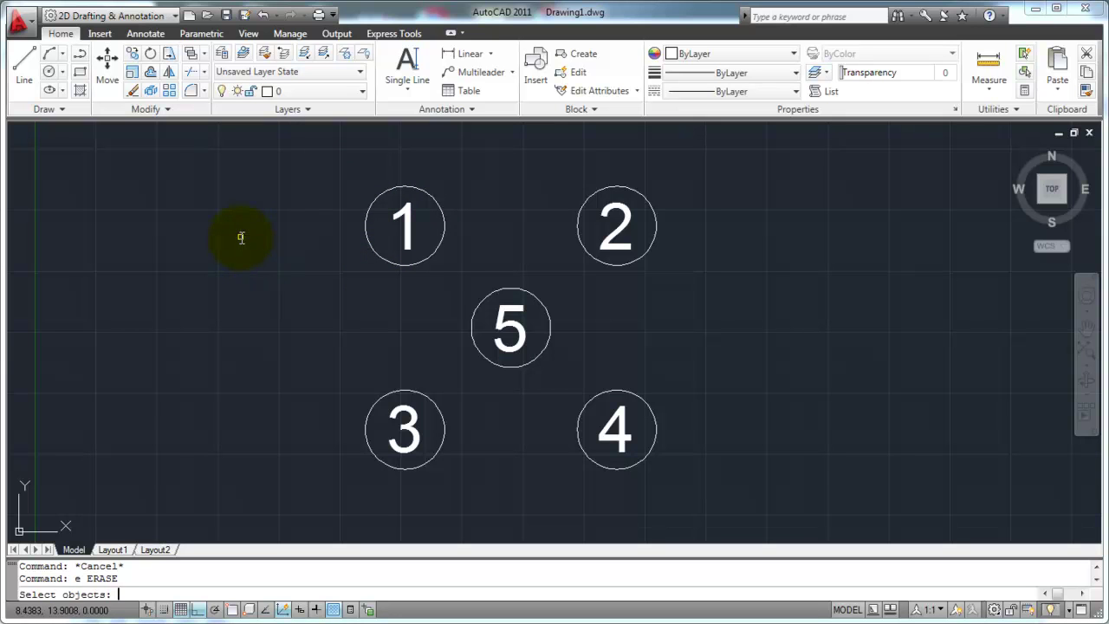
pyautogui.click(390, 185)
pyautogui.click(404, 212)
pyautogui.click(392, 212)
pyautogui.press('Escape')
pyautogui.press('Escape')
# - Start Erase and enclose circle 1 and its number in a selection window twice, and cancel the command
pyautogui.write('e')
pyautogui.press('Return')
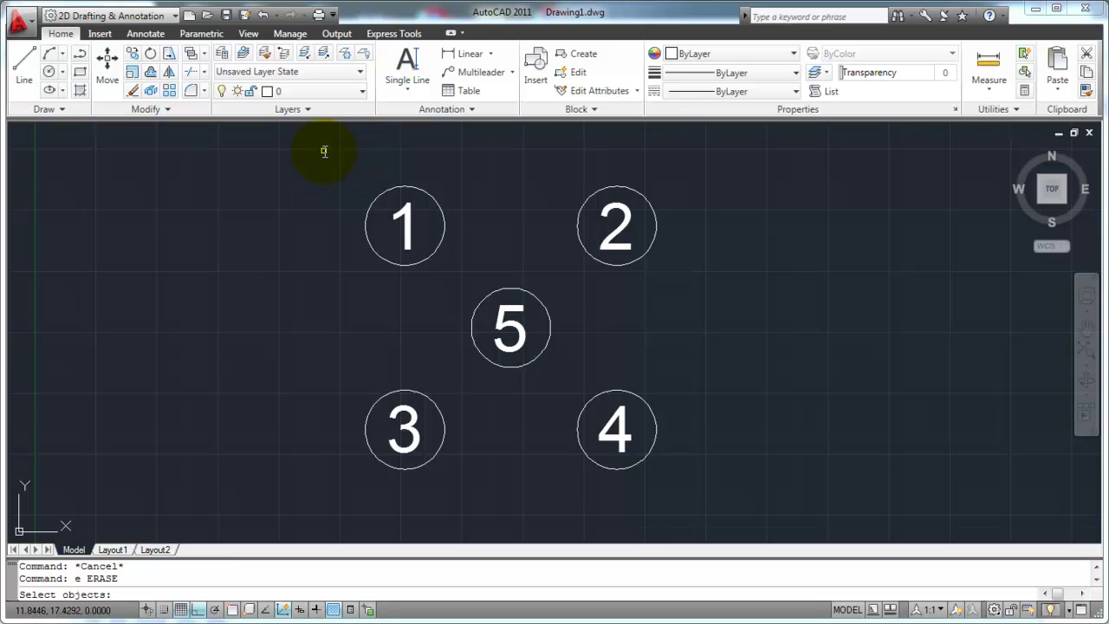
pyautogui.click(331, 151)
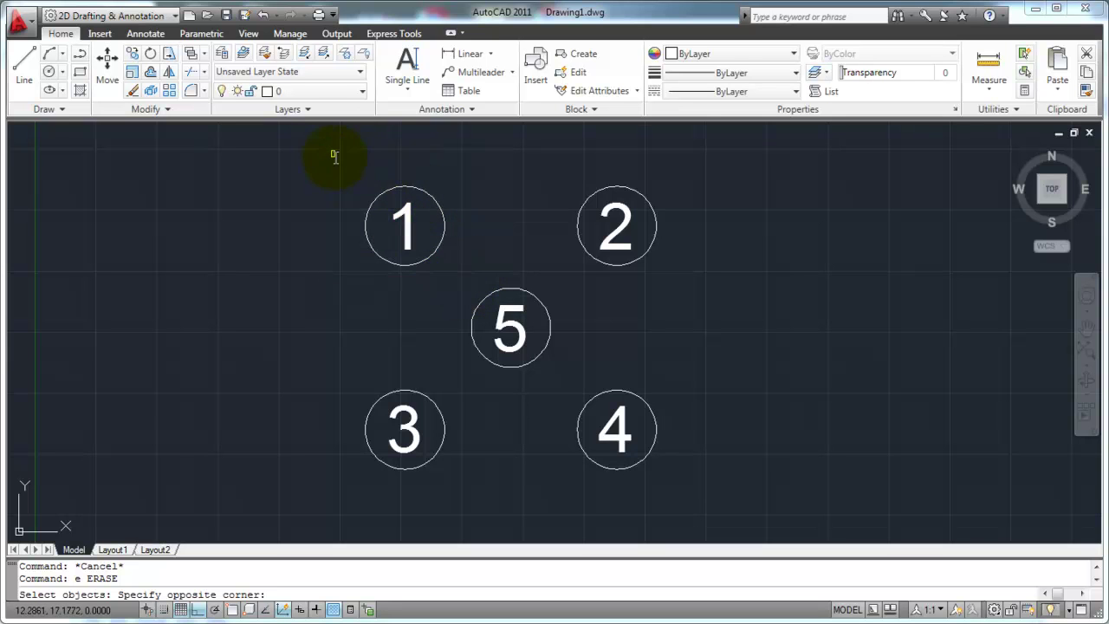
pyautogui.click(471, 283)
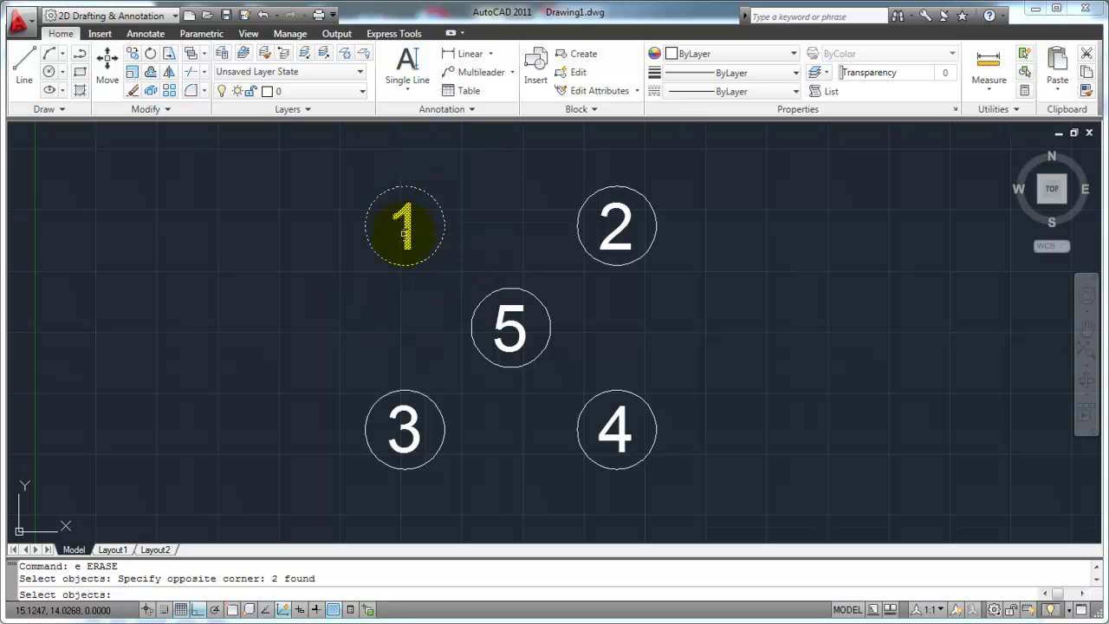
pyautogui.click(341, 160)
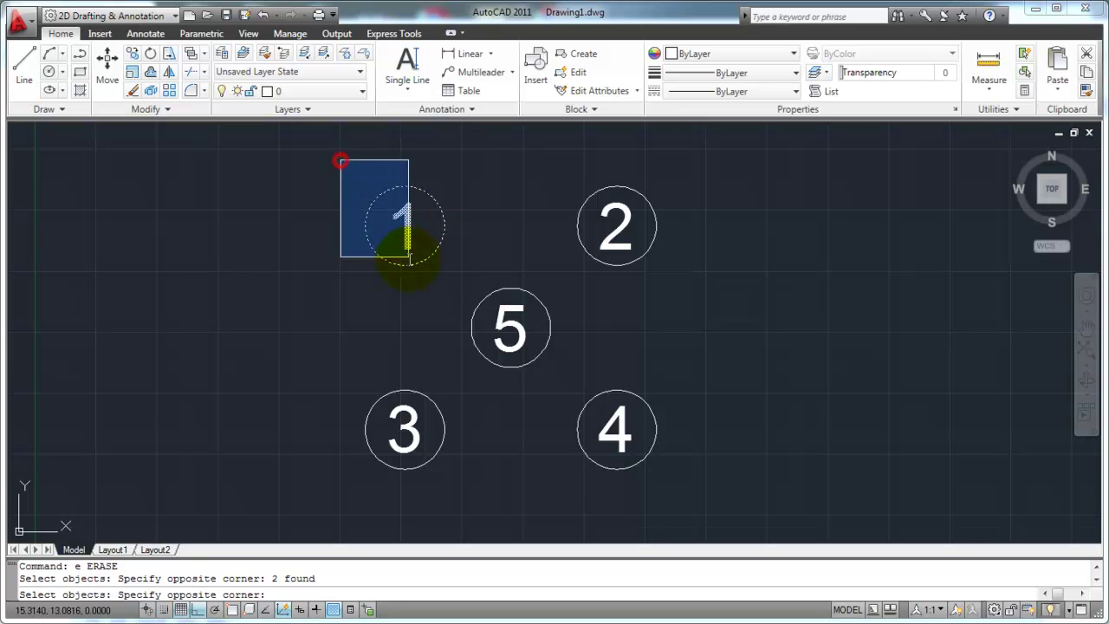
pyautogui.click(453, 286)
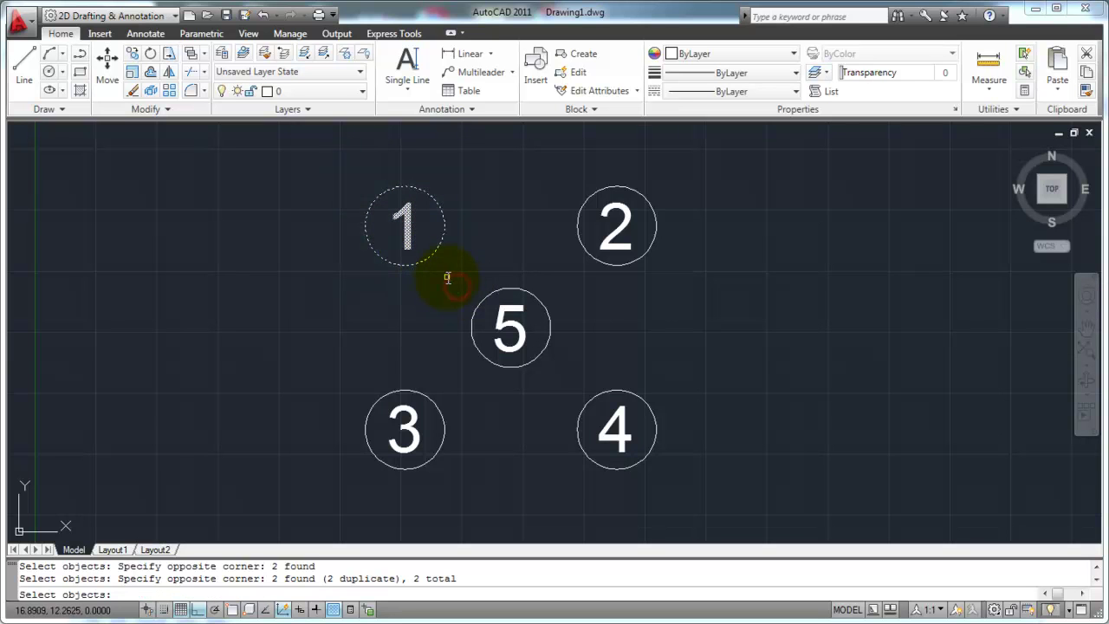
pyautogui.press('Escape')
pyautogui.press('Escape')
# - Start Erase and select with a left-to-right window that encloses circle 1 and cuts through circle 5, and cancel the command
pyautogui.write('e')
pyautogui.press('Return')
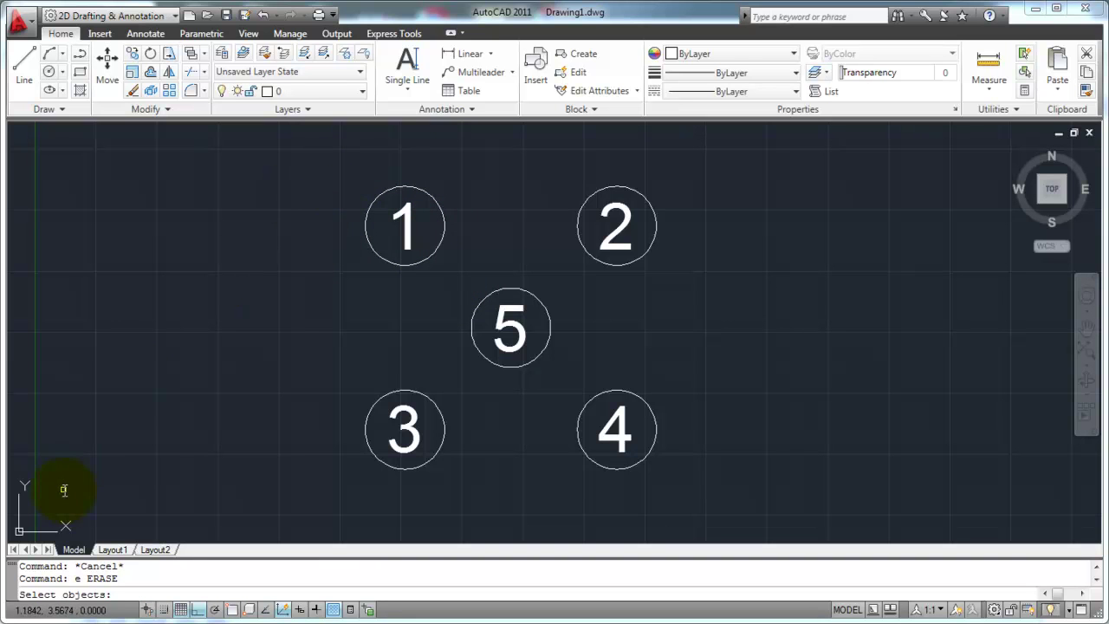
pyautogui.click(335, 155)
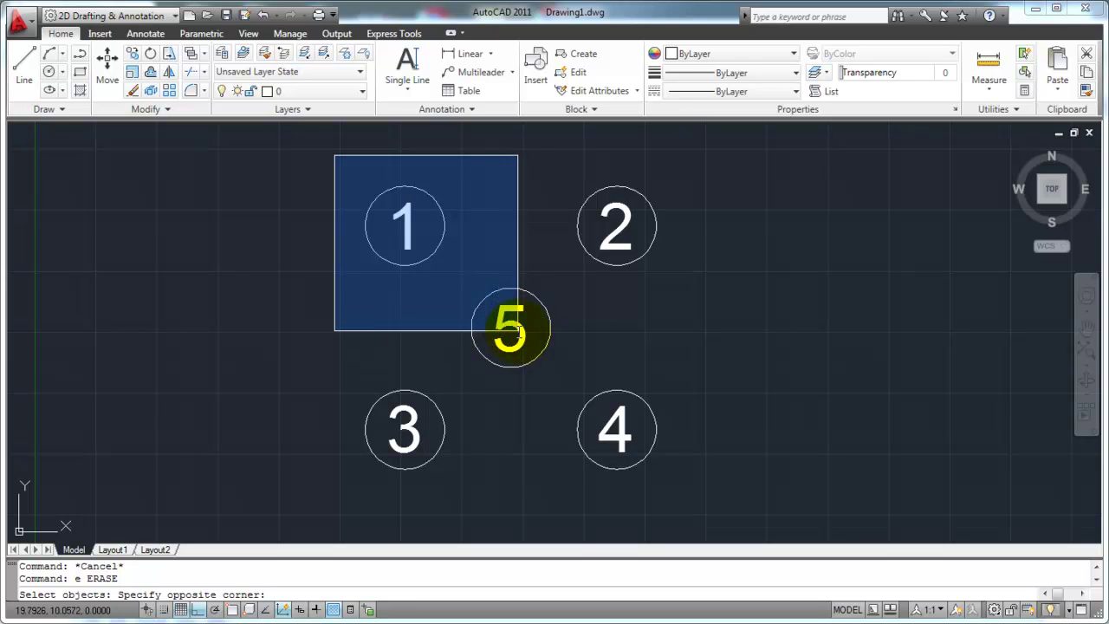
pyautogui.click(524, 338)
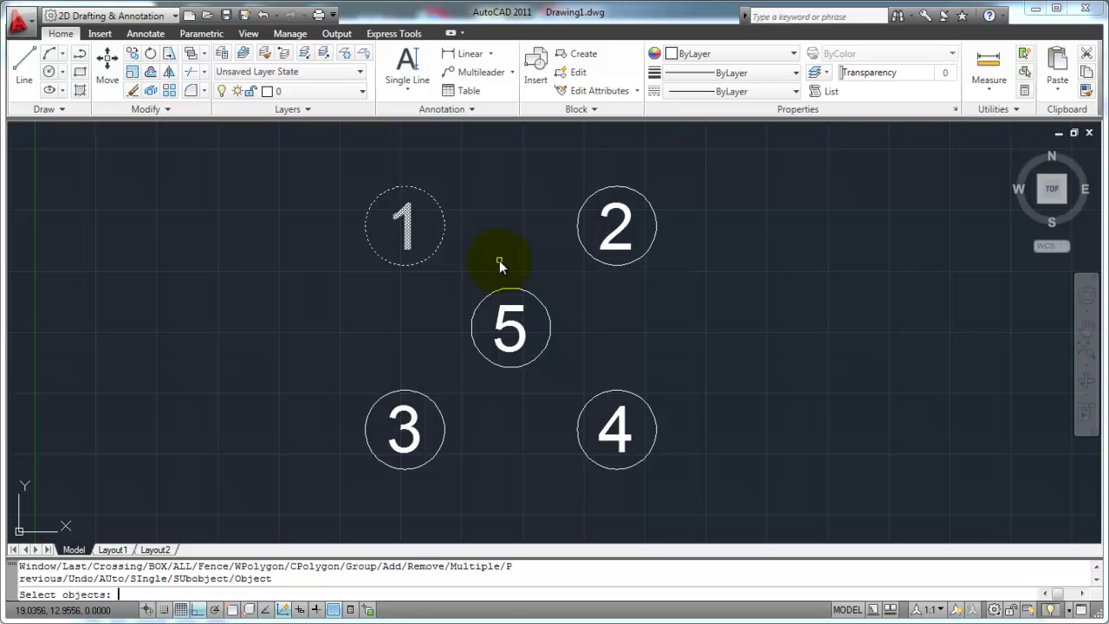
pyautogui.press('Escape')
pyautogui.press('Escape')
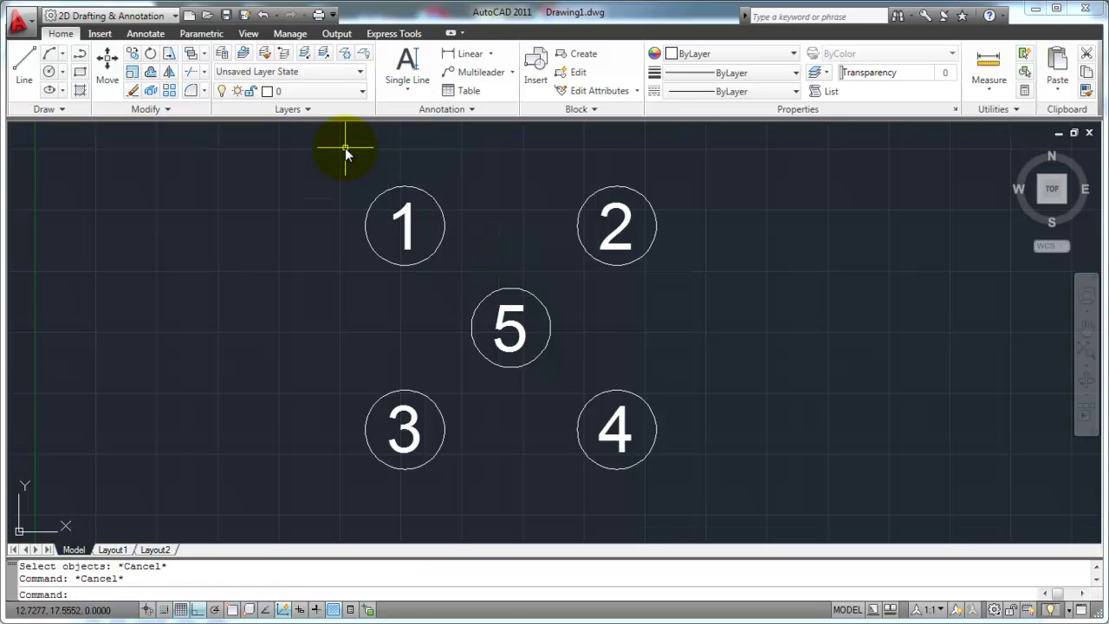
# - Start Erase and stretch a right-to-left crossing window over the empty area beside circle 1, and cancel the command
pyautogui.write('e')
pyautogui.press('Return')
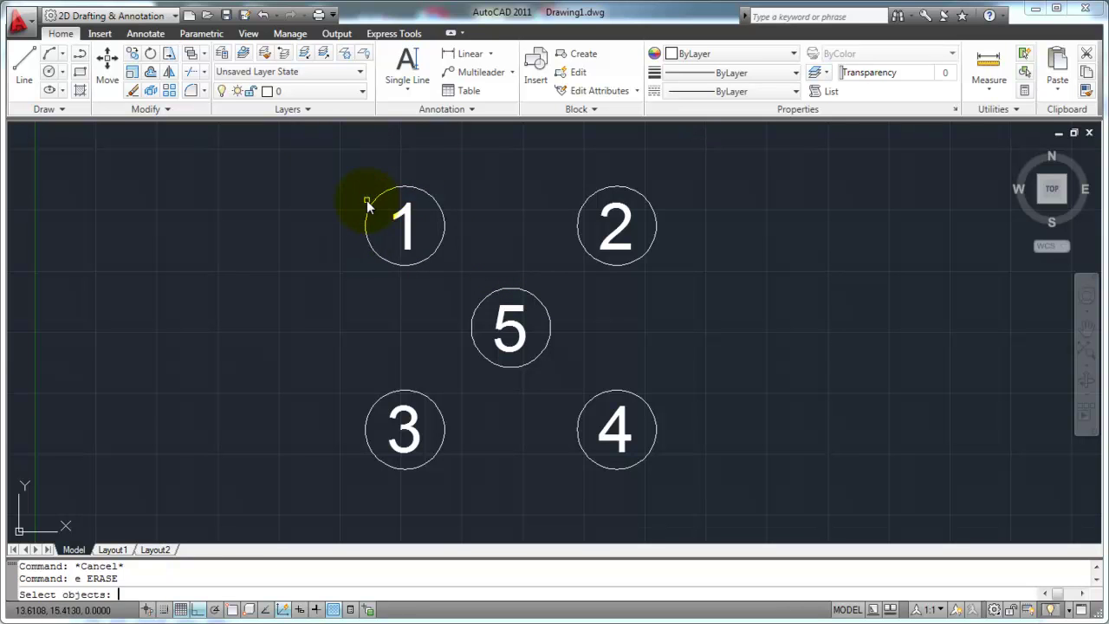
pyautogui.click(339, 150)
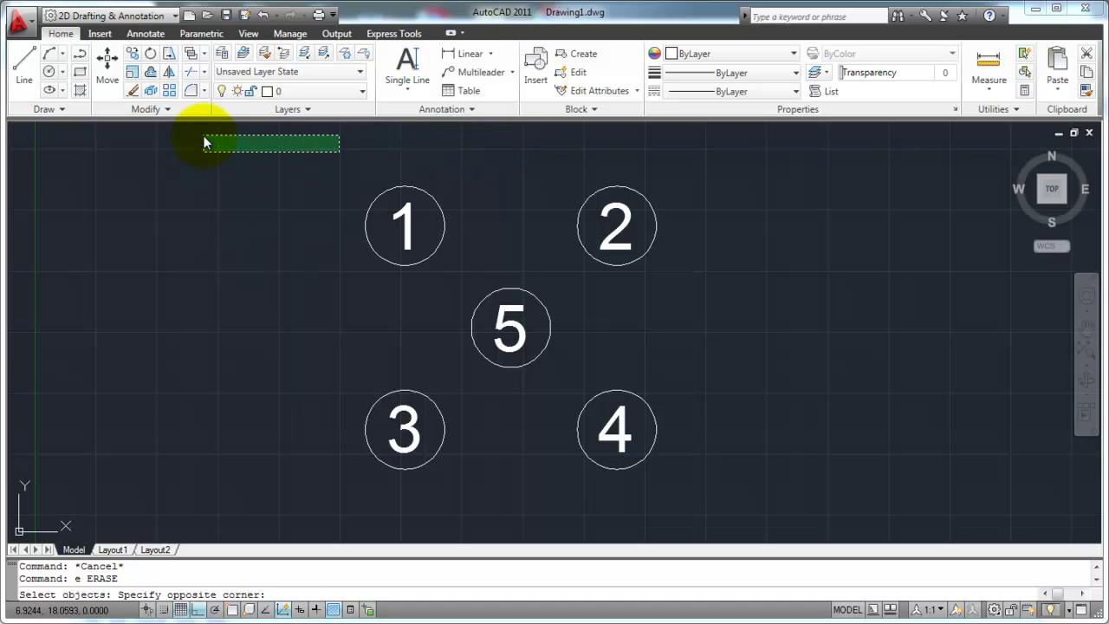
pyautogui.click(194, 216)
pyautogui.press('Escape')
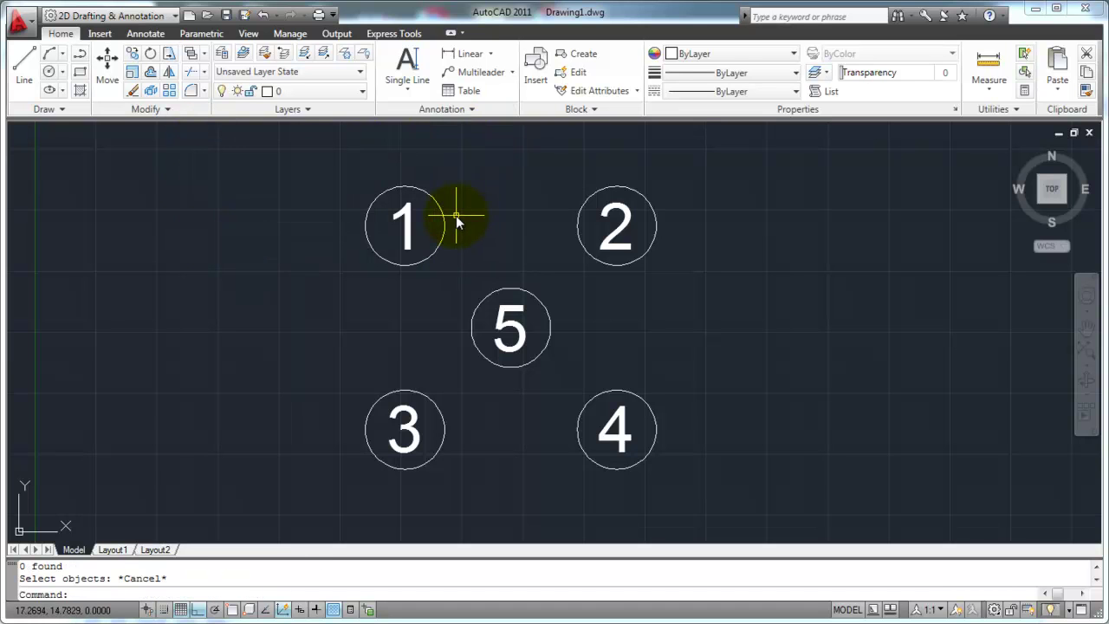
# - Start Erase and select circles 1 and 5 with a right-to-left crossing window, and cancel the command
pyautogui.write('e')
pyautogui.press('Return')
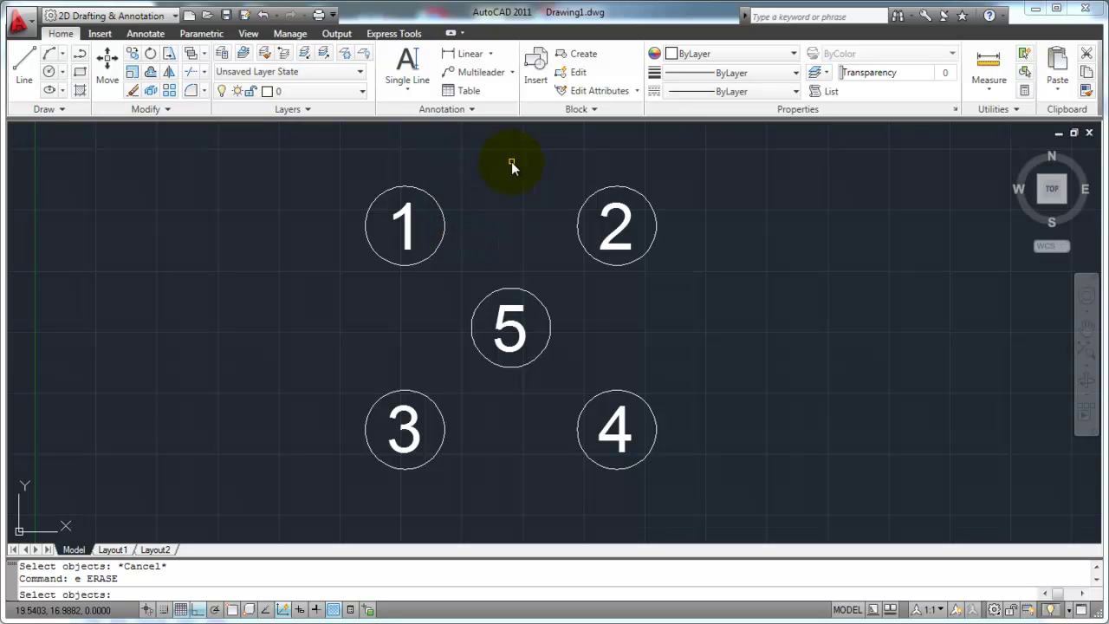
pyautogui.click(509, 138)
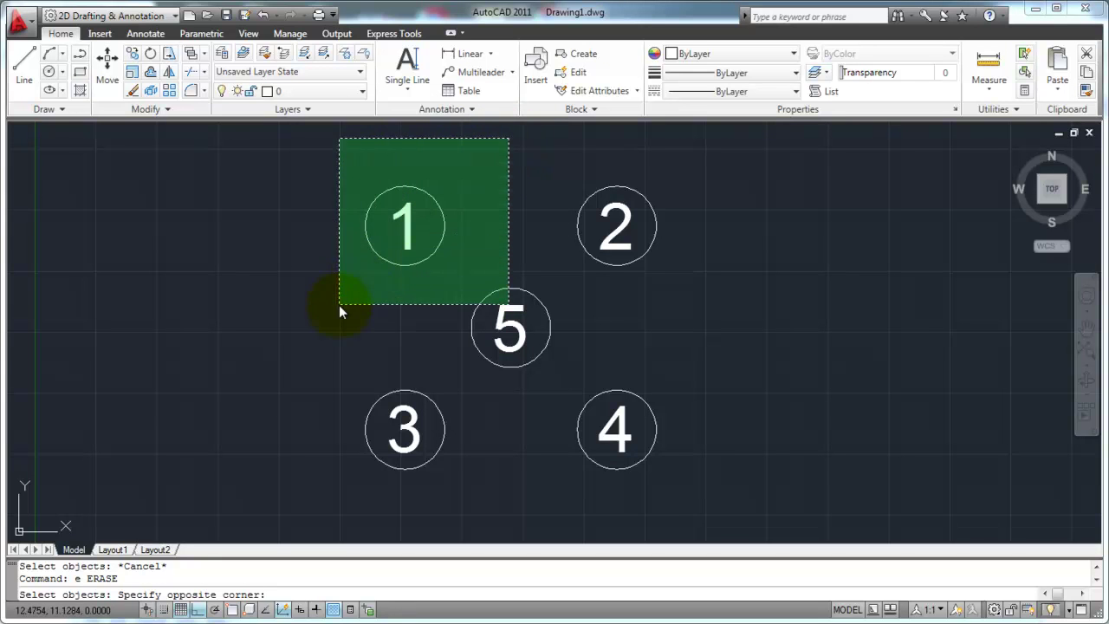
pyautogui.click(281, 334)
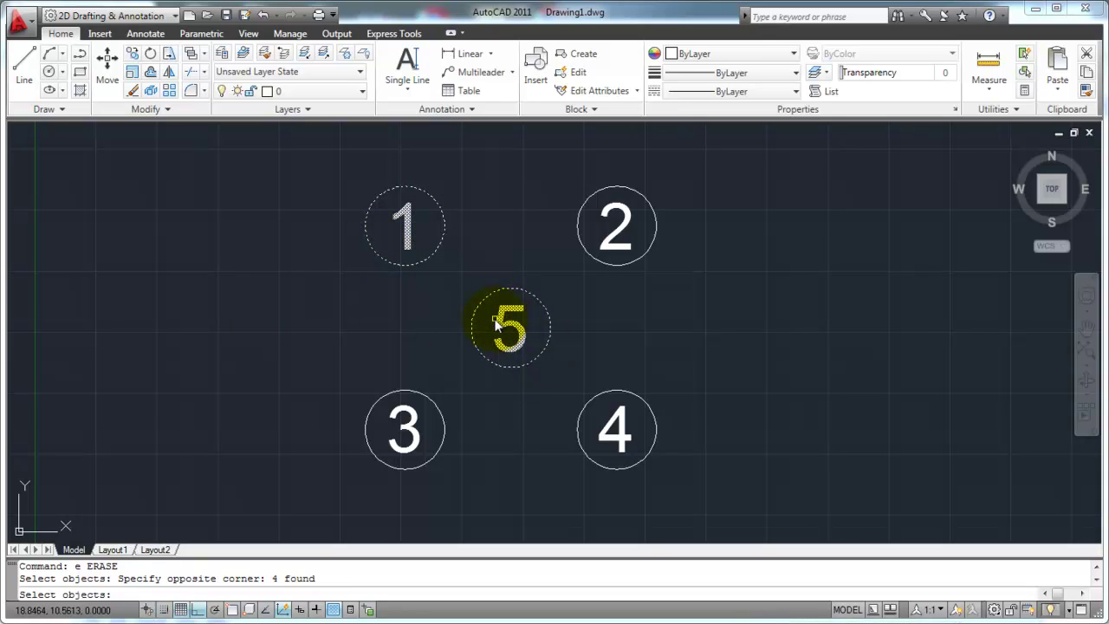
pyautogui.press('Escape')
pyautogui.press('Escape')
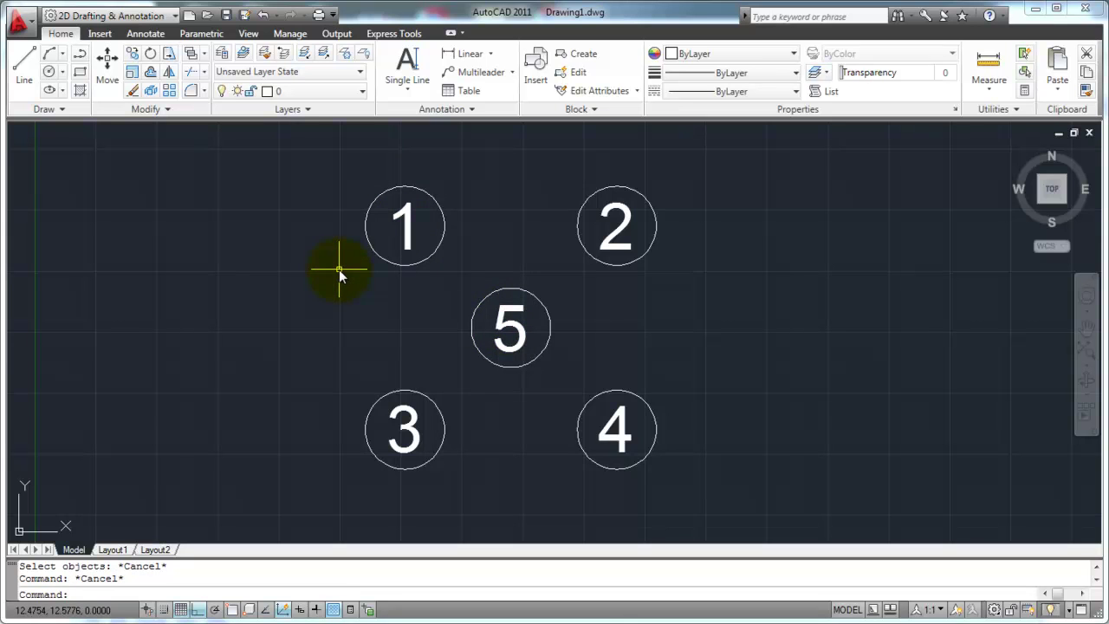
# - Start Erase and stretch a selection window around circle 1 from its lower left to its upper right, and cancel the command
pyautogui.write('e')
pyautogui.press('Return')
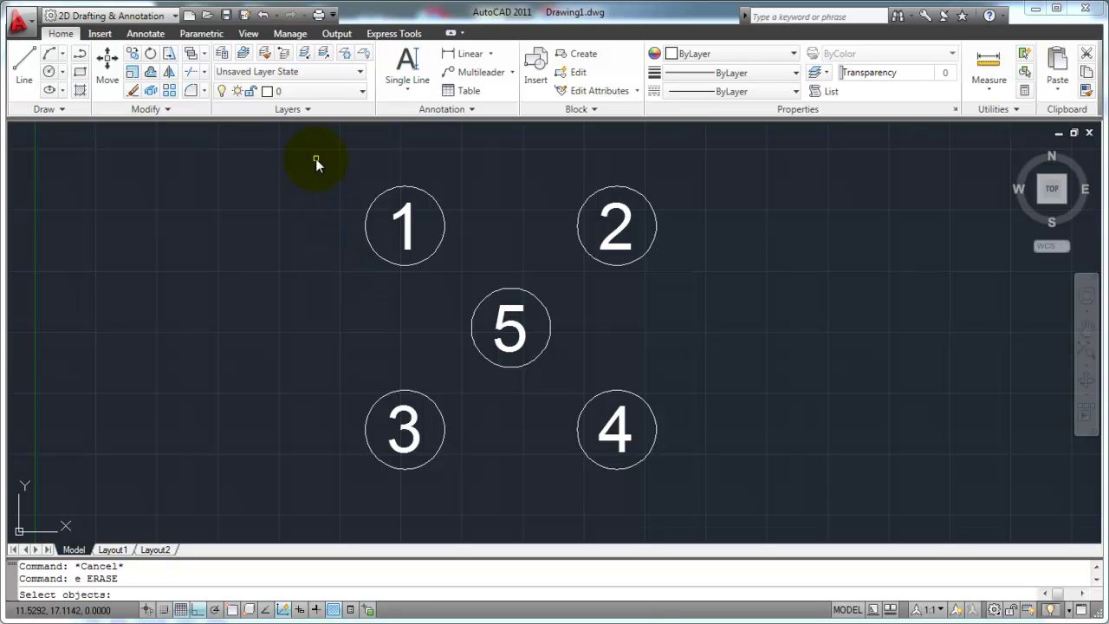
pyautogui.click(311, 321)
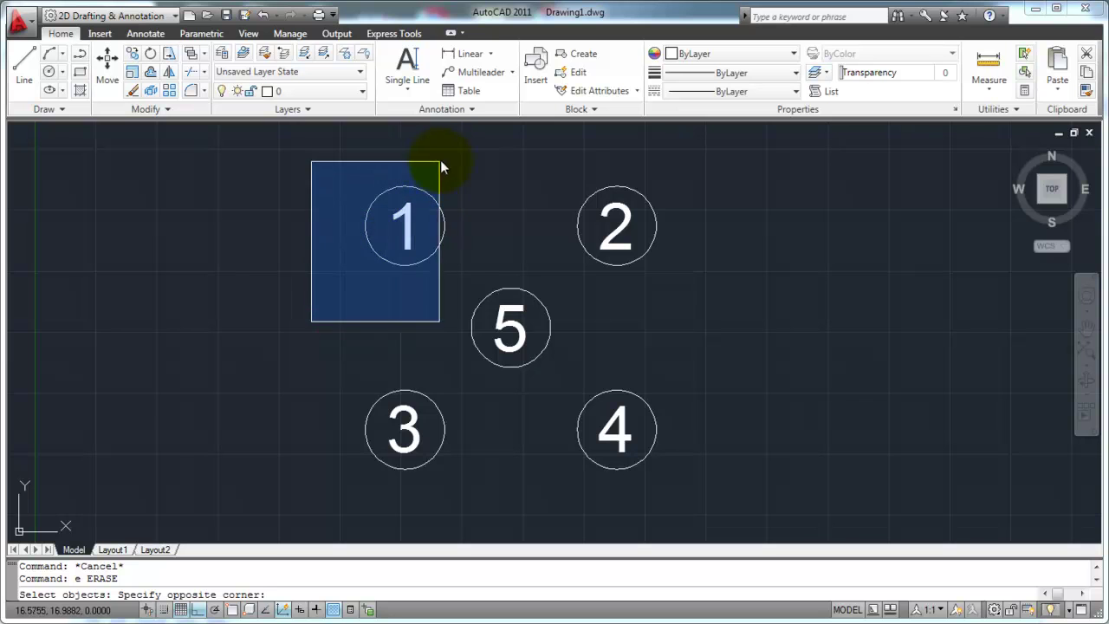
pyautogui.click(507, 149)
pyautogui.press('Escape')
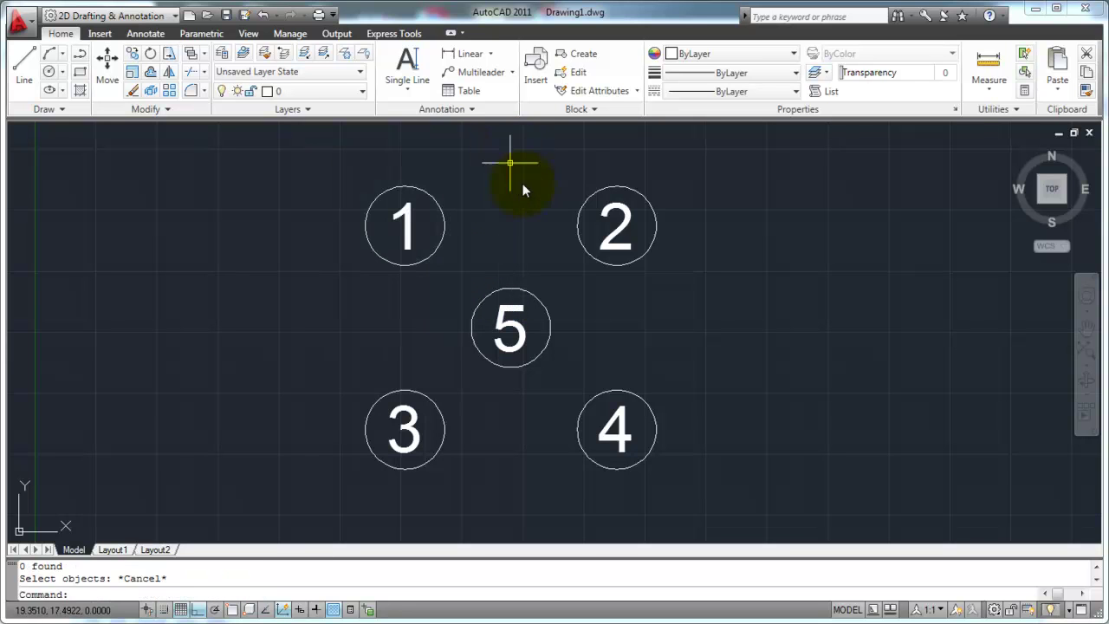
# - Erase circles 1 and 5 with their numbers using a right-to-left crossing window
pyautogui.write('e')
pyautogui.press('Return')
pyautogui.click(511, 159)
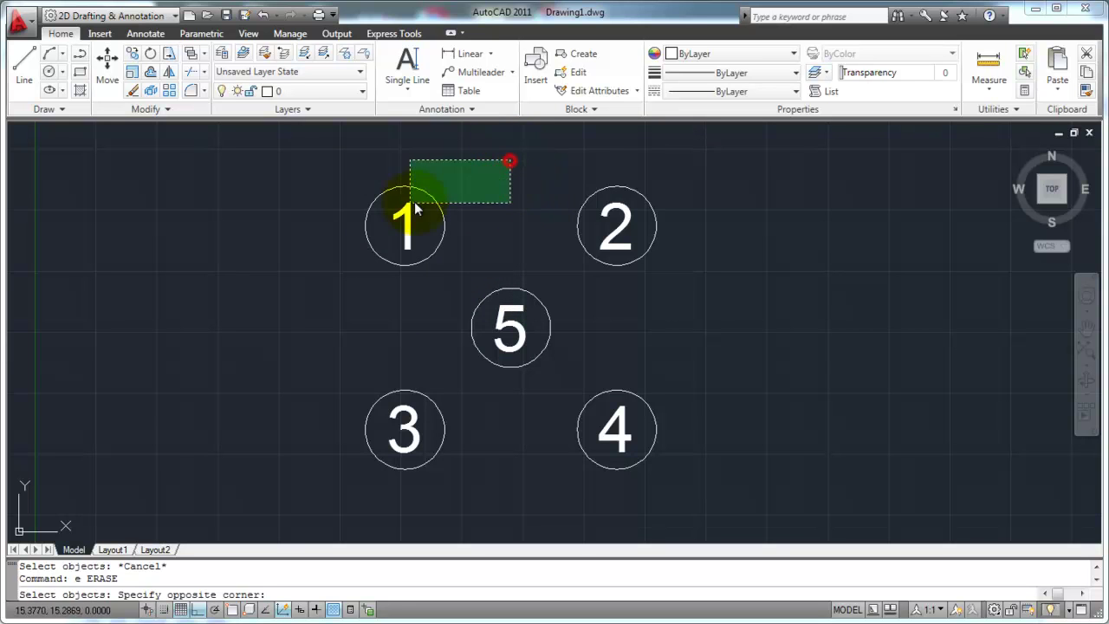
pyautogui.click(307, 328)
pyautogui.press('Return')
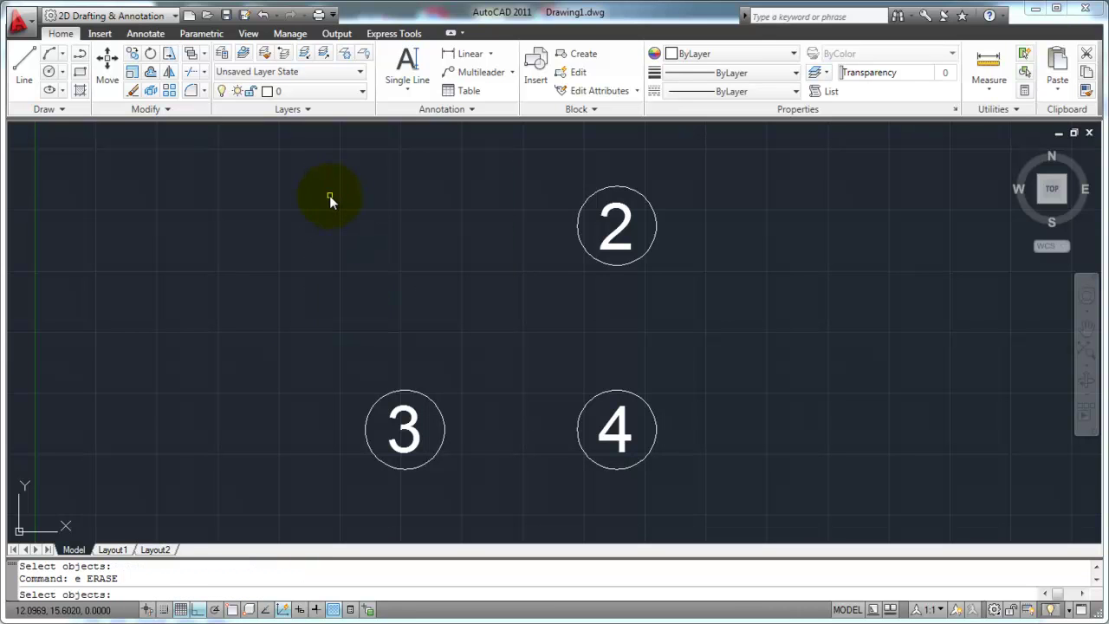
# - Cancel the restarted Erase command and undo the erasure of circles 1 and 5
pyautogui.write('u')
pyautogui.press('Return')
pyautogui.press('Escape')
pyautogui.write('u')
pyautogui.press('Return')
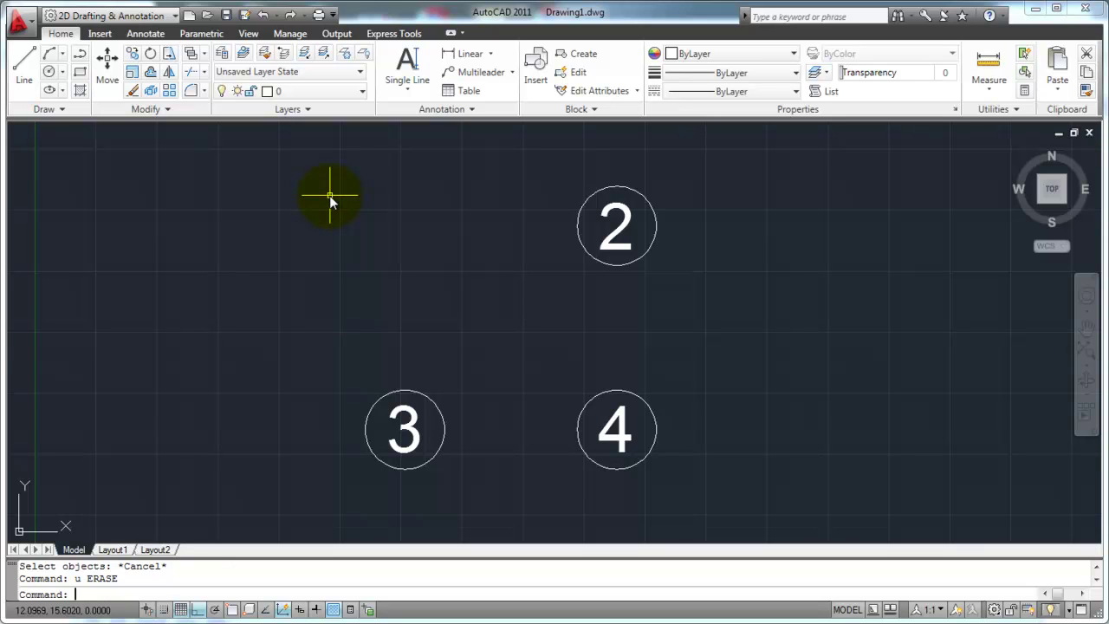
pyautogui.write('u')
pyautogui.press('Return')
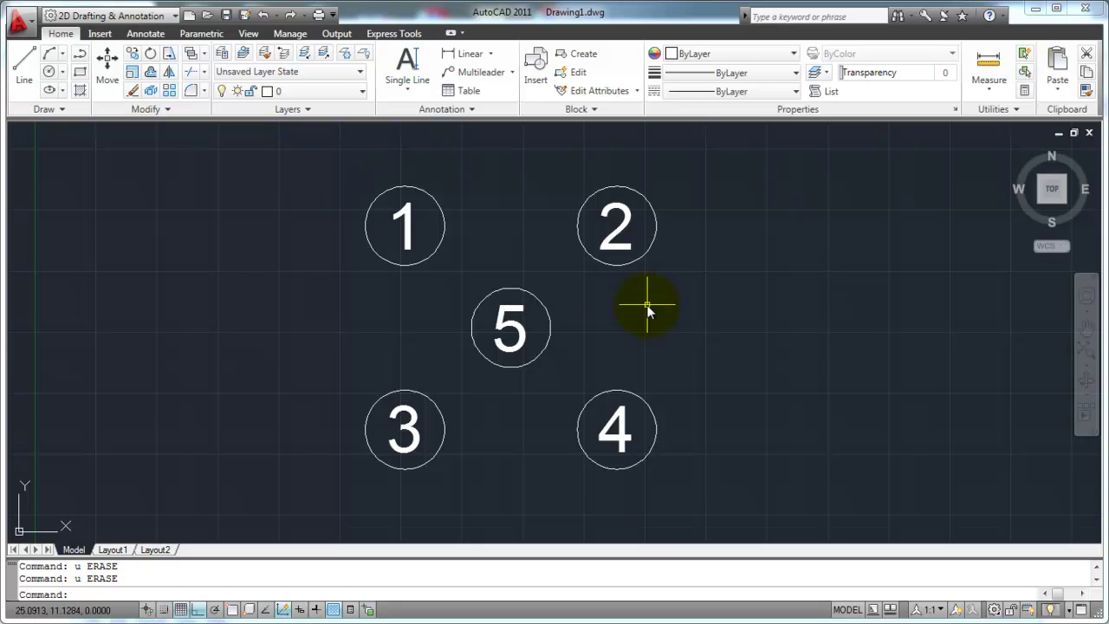
# - Start Erase with the Crossing option (c) and stretch a left-to-right box over circles 1, 2 and 5, and cancel it
pyautogui.write('e')
pyautogui.press('Return')
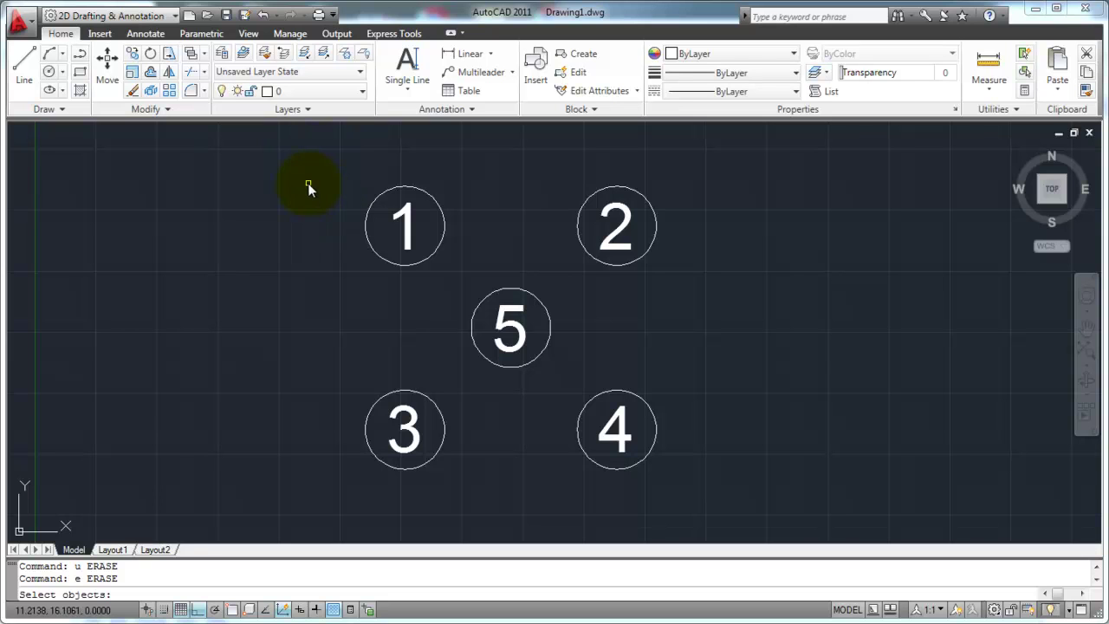
pyautogui.write('c')
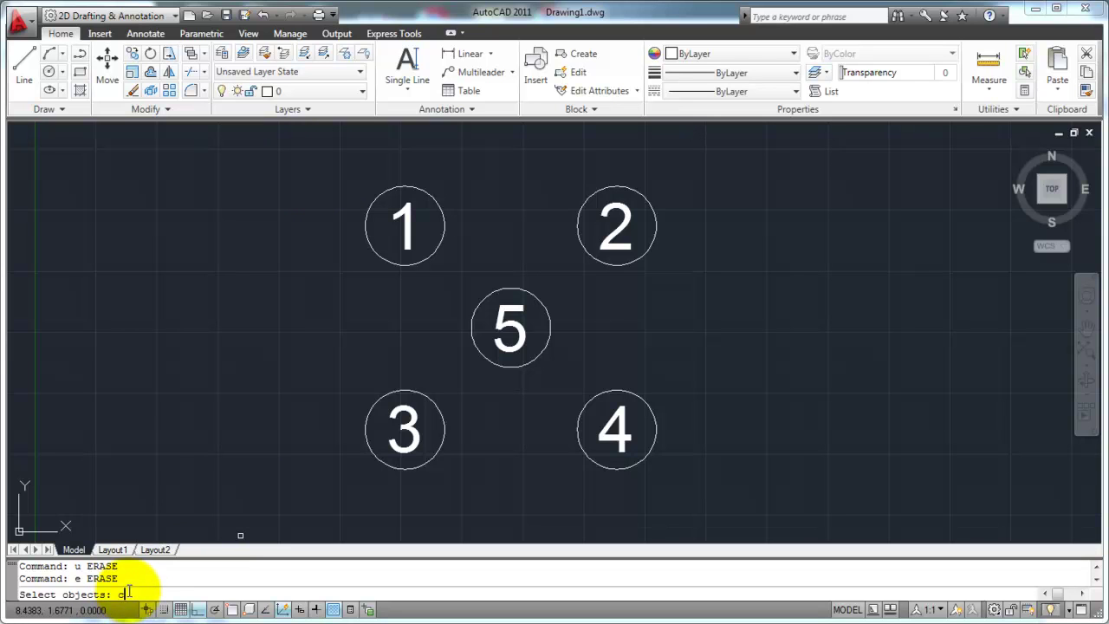
pyautogui.press('Return')
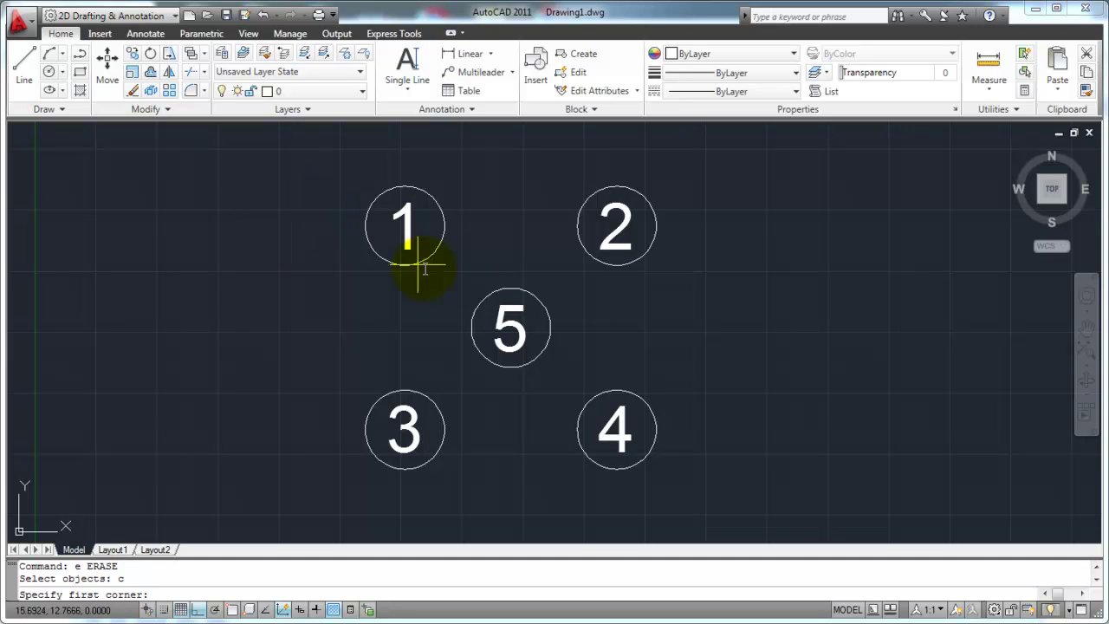
pyautogui.click(324, 164)
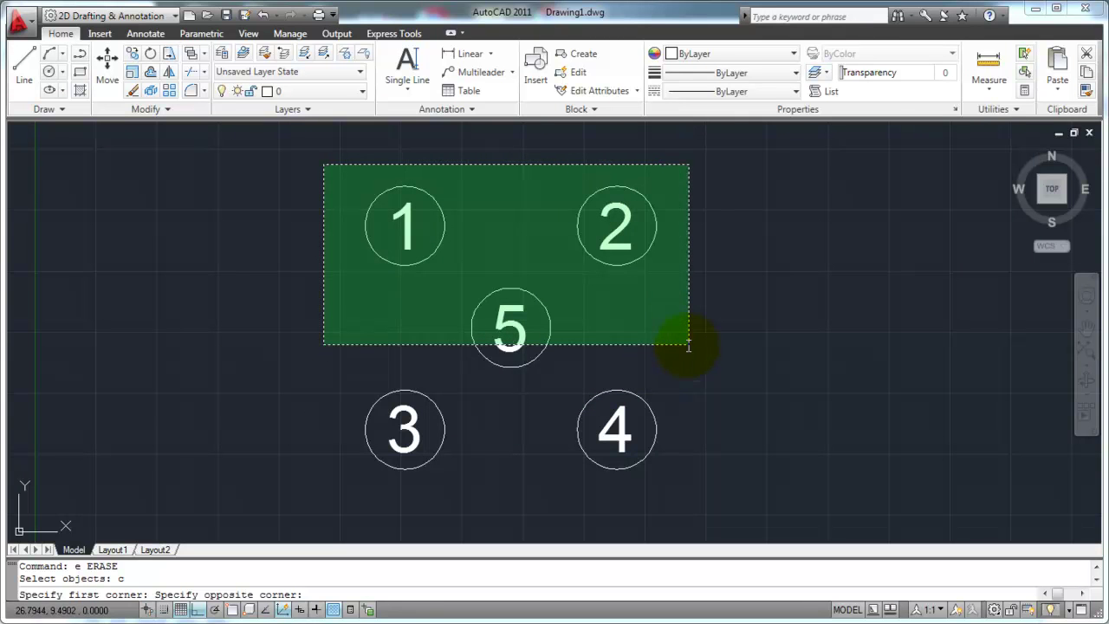
pyautogui.press('Escape')
pyautogui.press('Escape')
# - Start Erase with the Window option (w) and stretch a box around circles 2 and 4 and through circle 5, and cancel it
pyautogui.write('e')
pyautogui.press('Return')
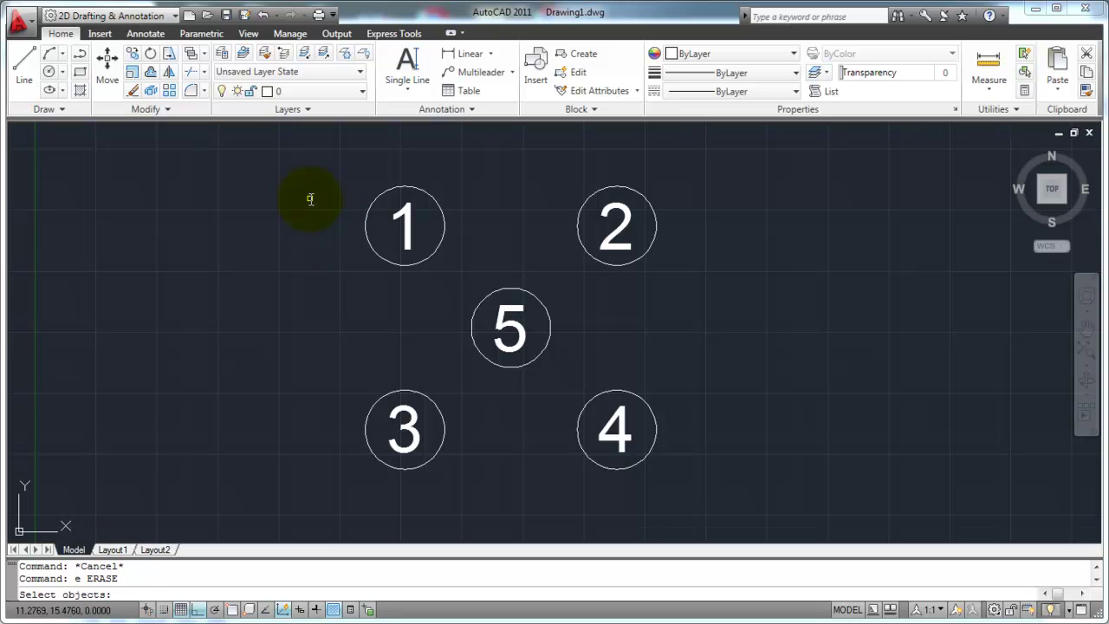
pyautogui.write('w')
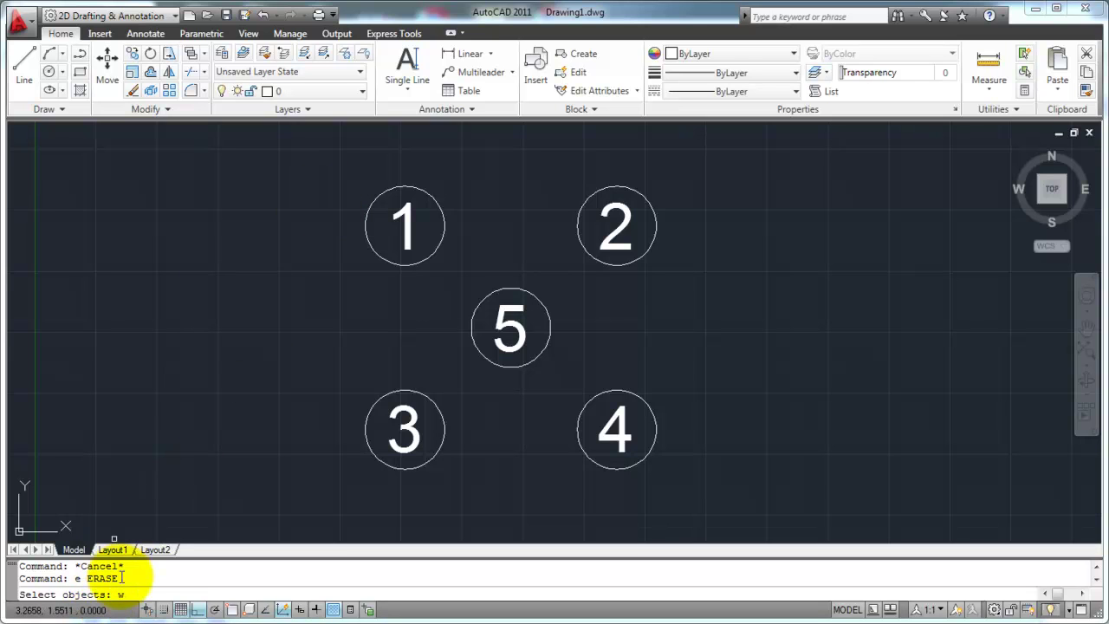
pyautogui.press('Return')
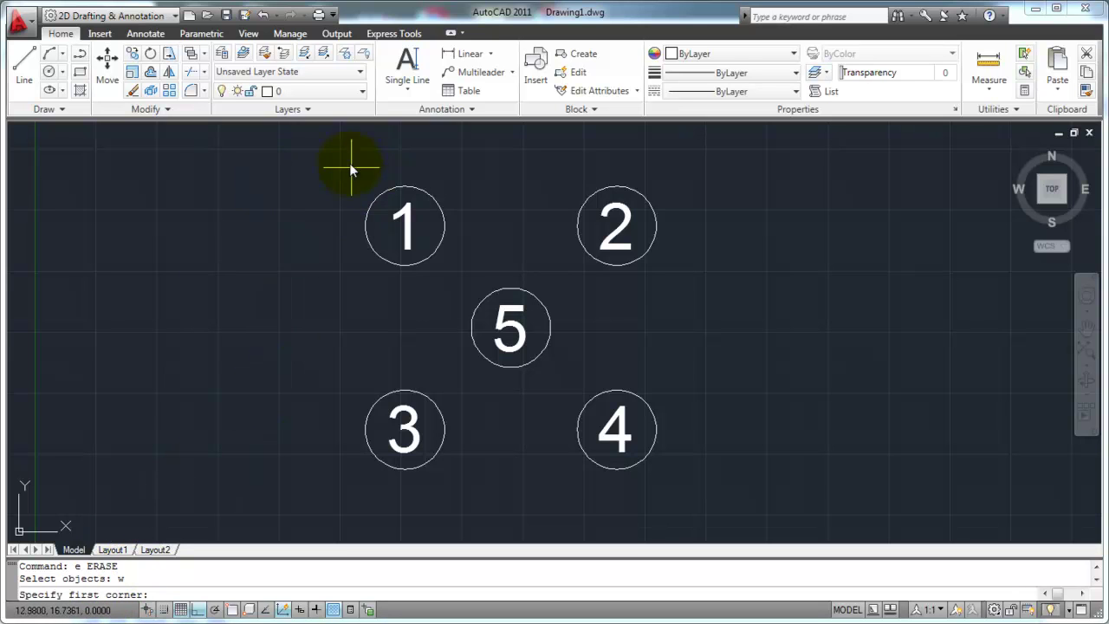
pyautogui.click(528, 181)
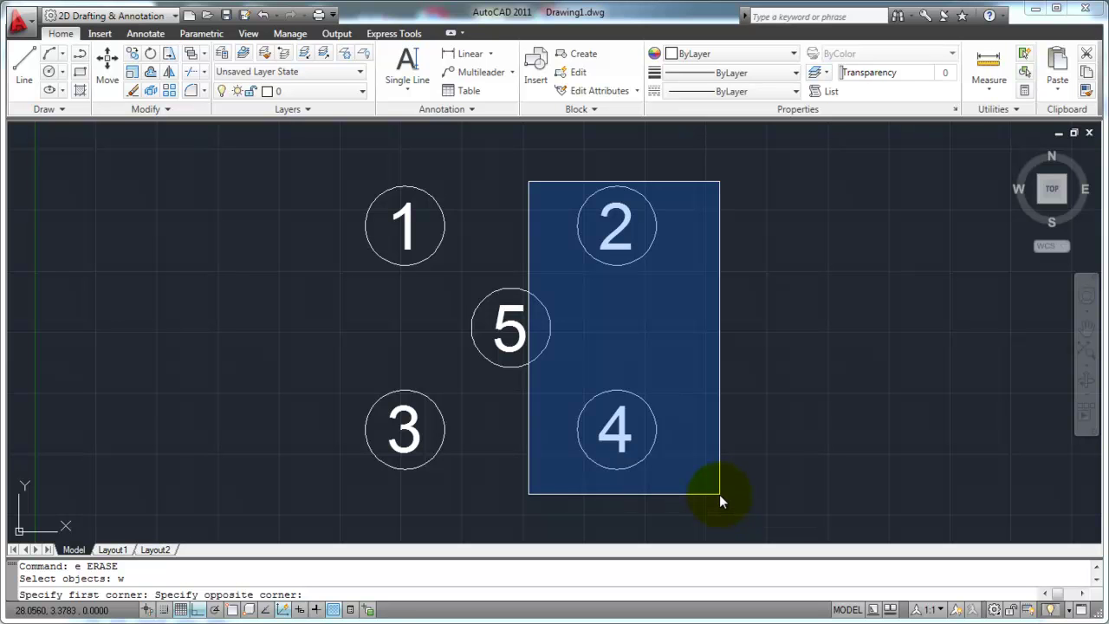
pyautogui.press('Escape')
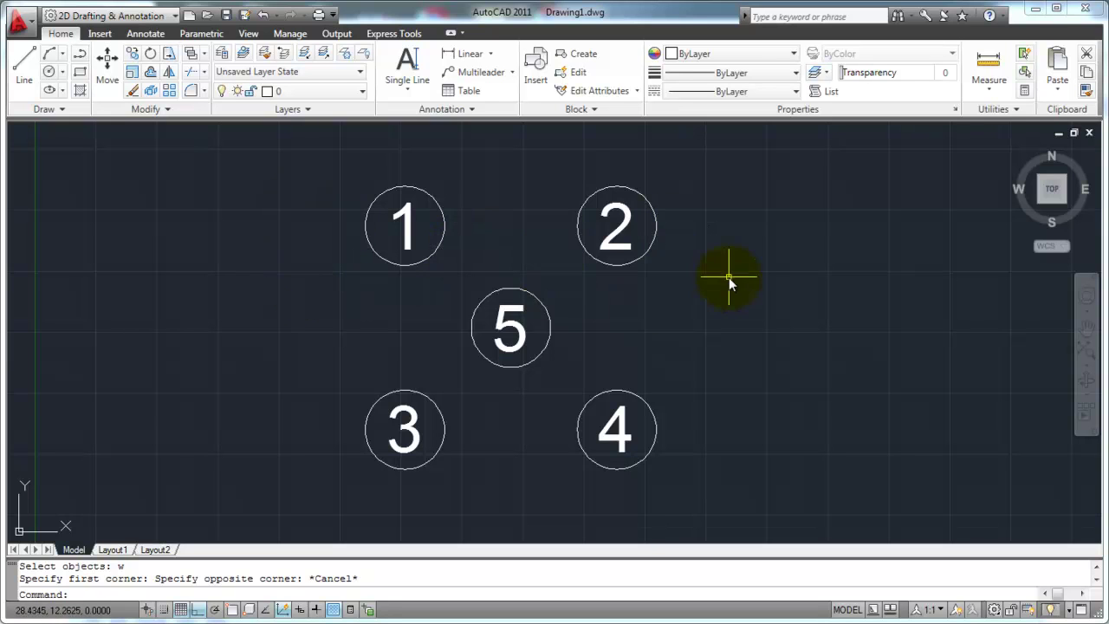
# - Stretch a crossing window over circles 1 and 2 with no command active, and cancel it
pyautogui.click(712, 189)
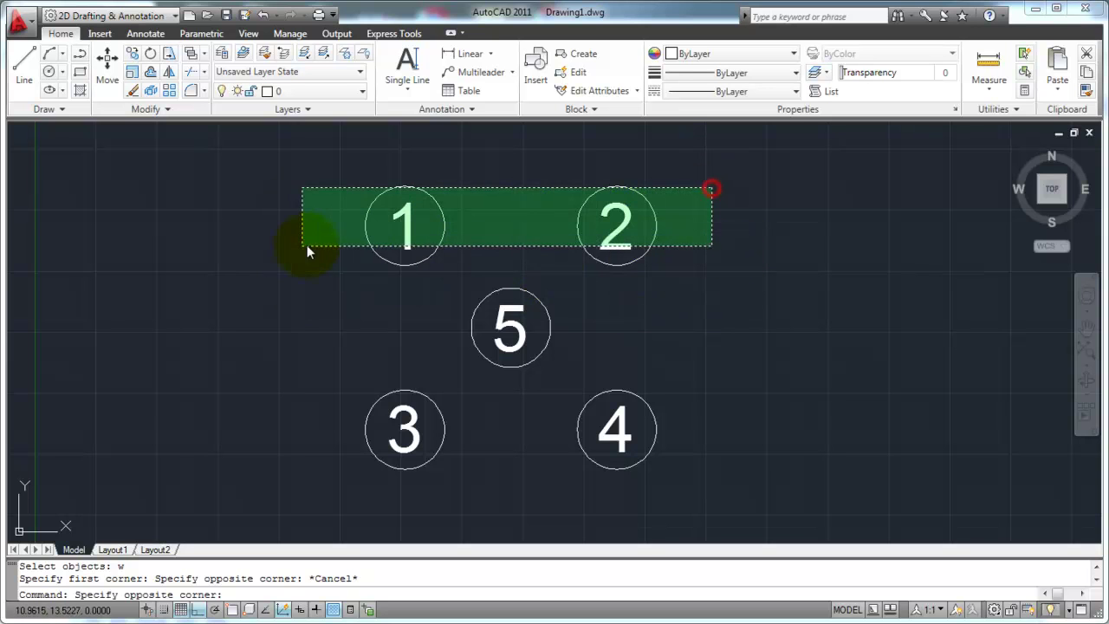
pyautogui.press('Escape')
pyautogui.press('Escape')
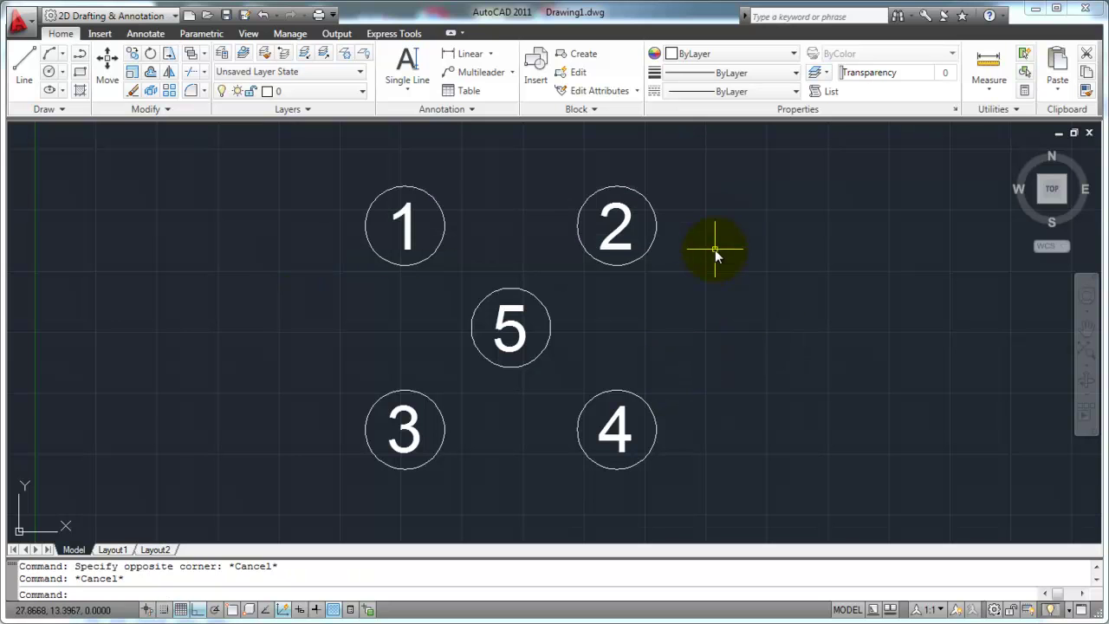
# - Start Erase and stretch a right-to-left crossing box across circles 1 and 2 without completing it, and cancel the command
pyautogui.write('e')
pyautogui.press('Return')
pyautogui.click(757, 211)
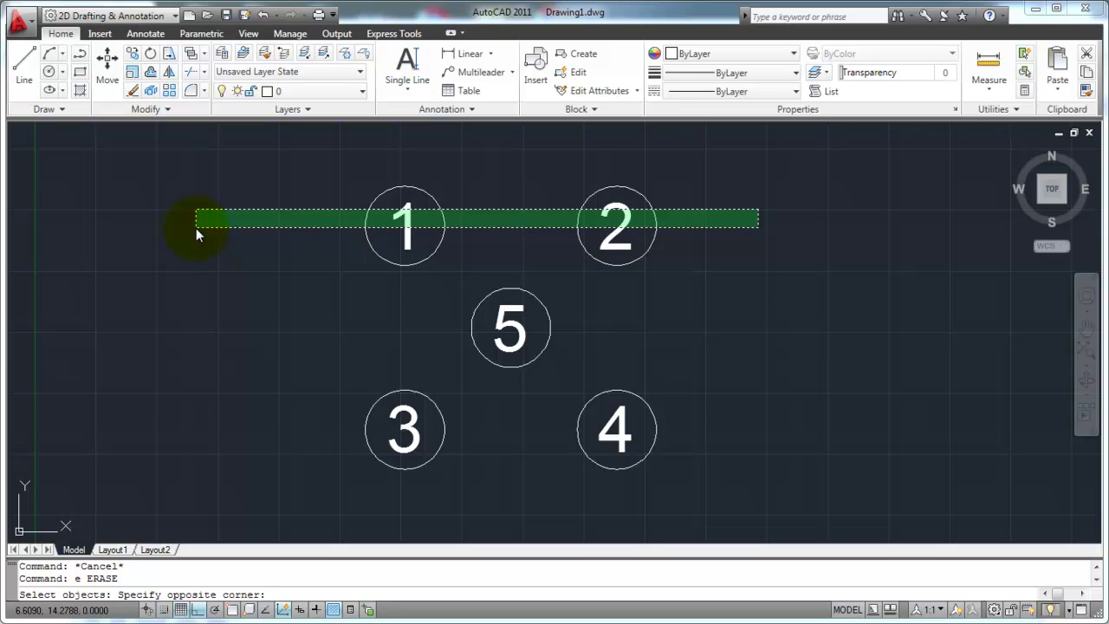
pyautogui.press('Escape')
# - Restart Erase, select circles 1 and 2 and their numbers with a completed right-to-left crossing box, and cancel the command
pyautogui.write('e')
pyautogui.press('Return')
pyautogui.click(772, 212)
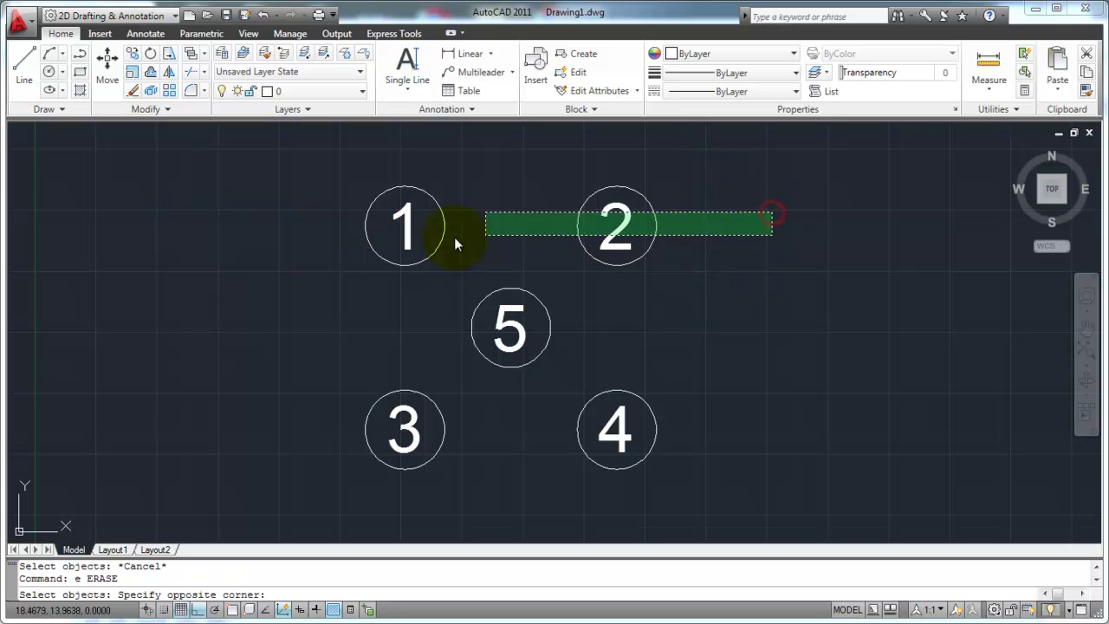
pyautogui.click(232, 224)
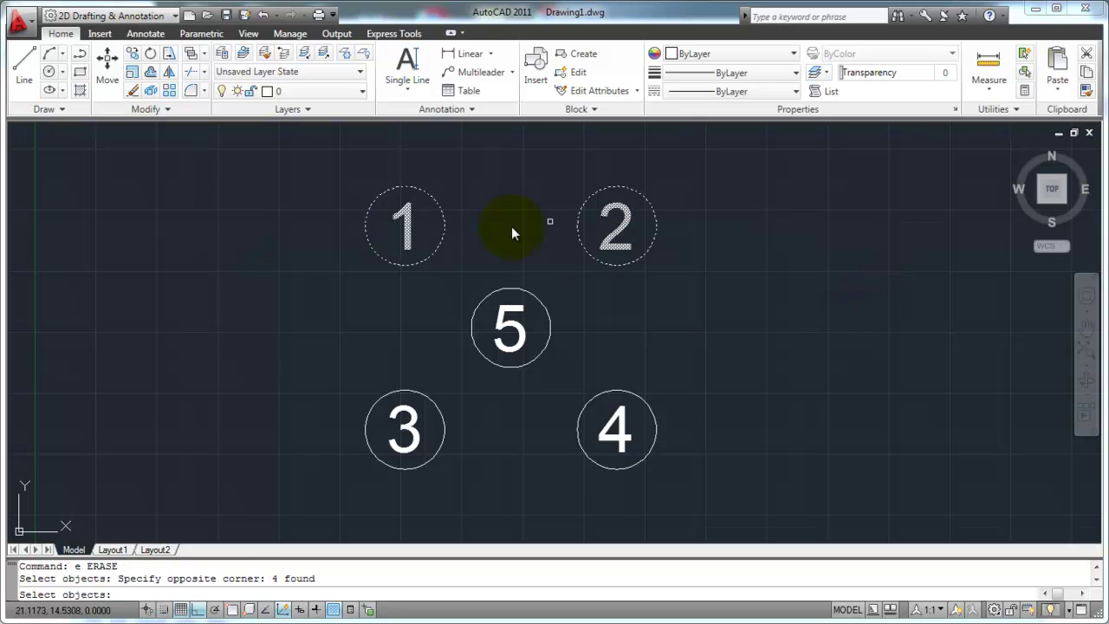
pyautogui.press('Escape')
pyautogui.press('Escape')
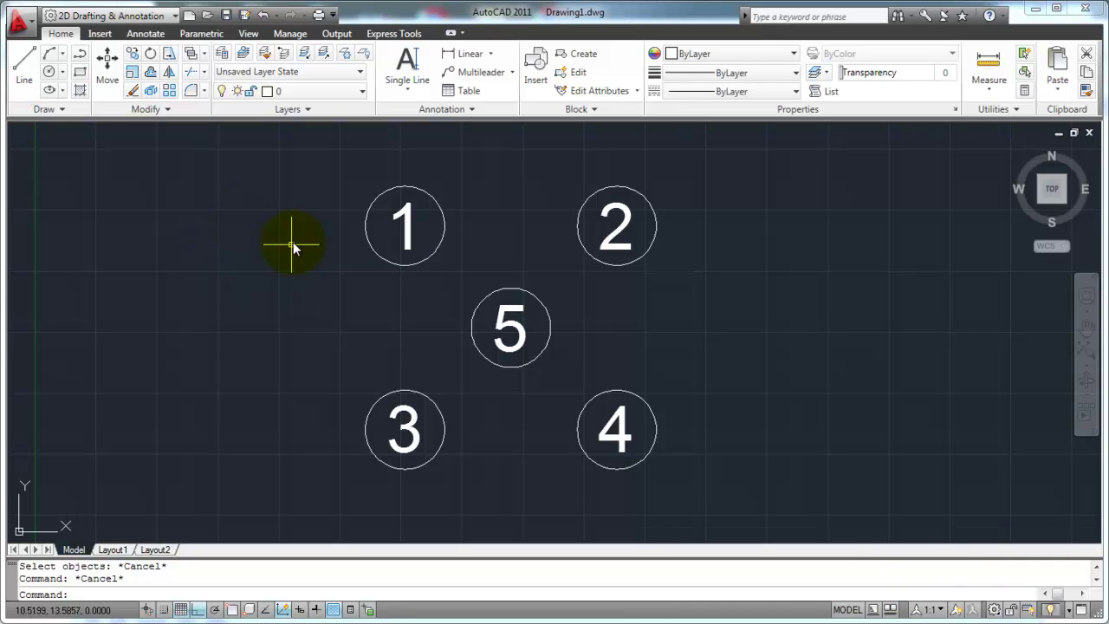
# - Start Erase, pick circle 1 and its number individually, begin a crossing box beside them, and cancel both the box and the command
pyautogui.write('e')
pyautogui.press('Return')
pyautogui.click(411, 191)
pyautogui.click(399, 217)
pyautogui.click(311, 172)
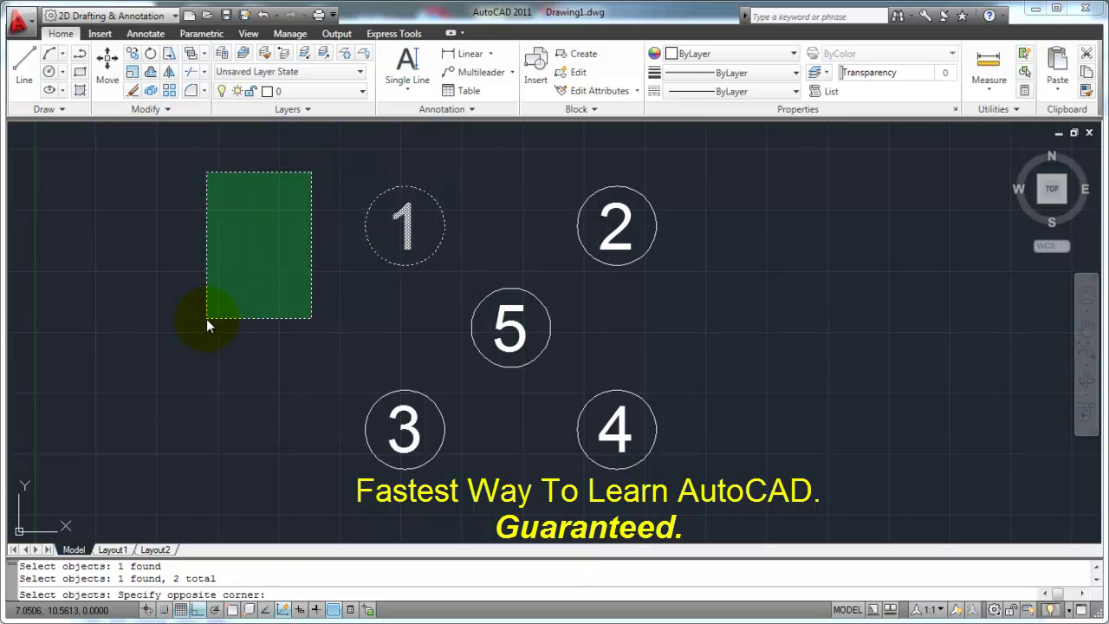
pyautogui.press('Escape')
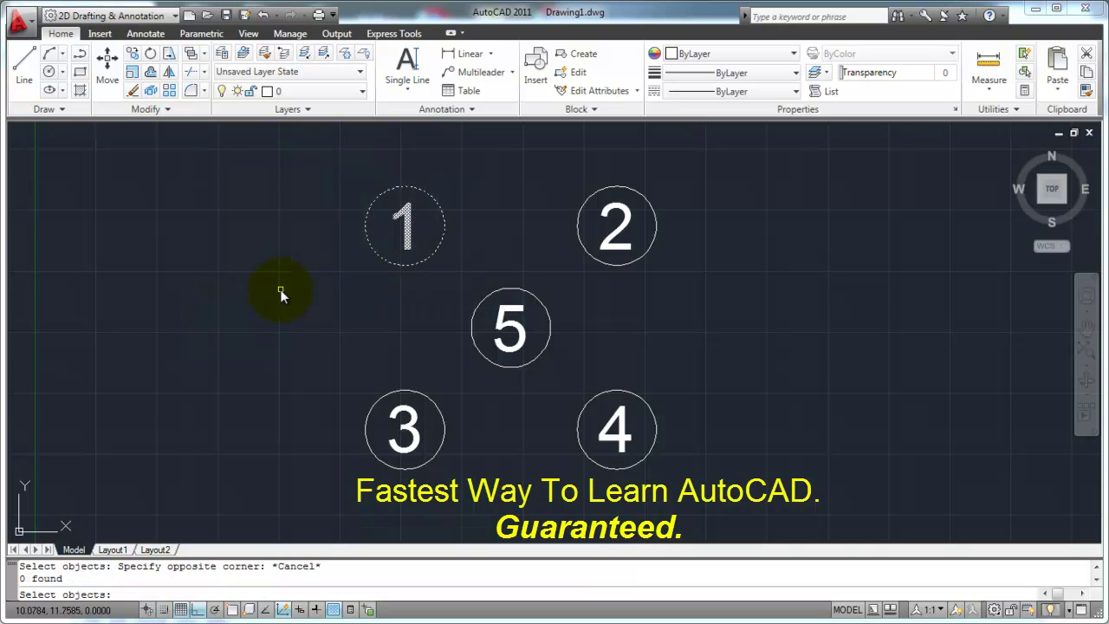
pyautogui.press('Escape')
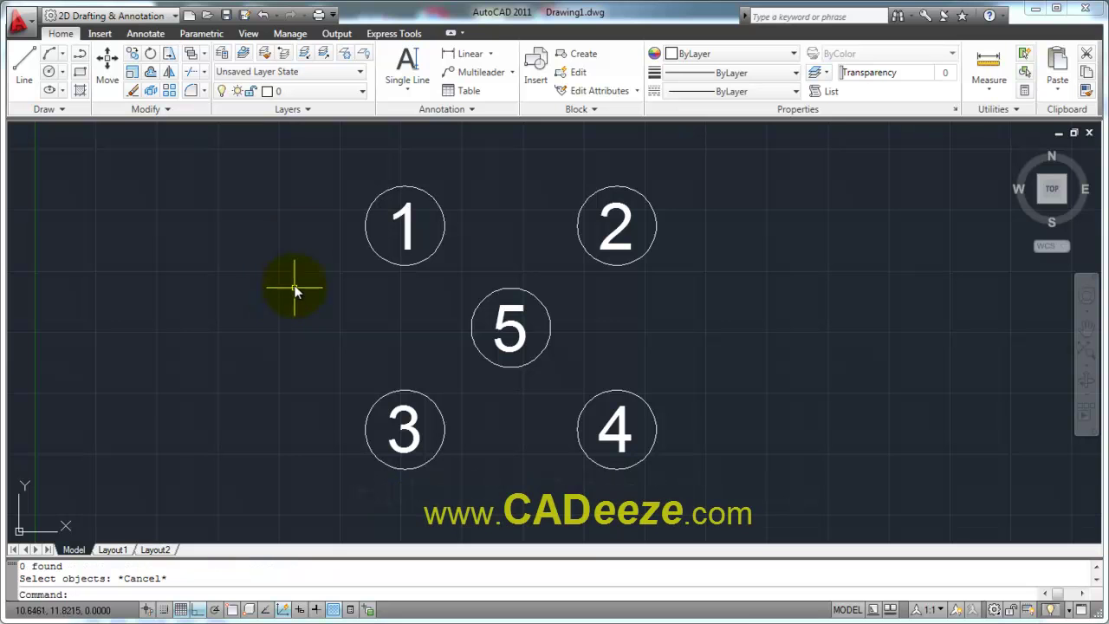